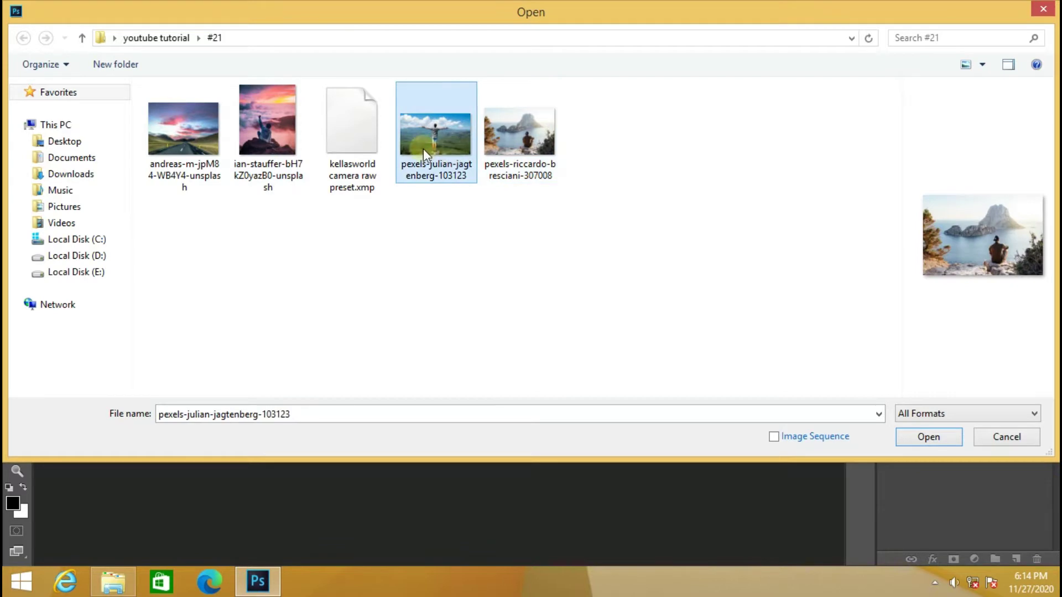
- Open pexels photo 307008 of the man seated by the sea and bring it into the Camera Raw Filter
click(509, 166)
click(925, 436)
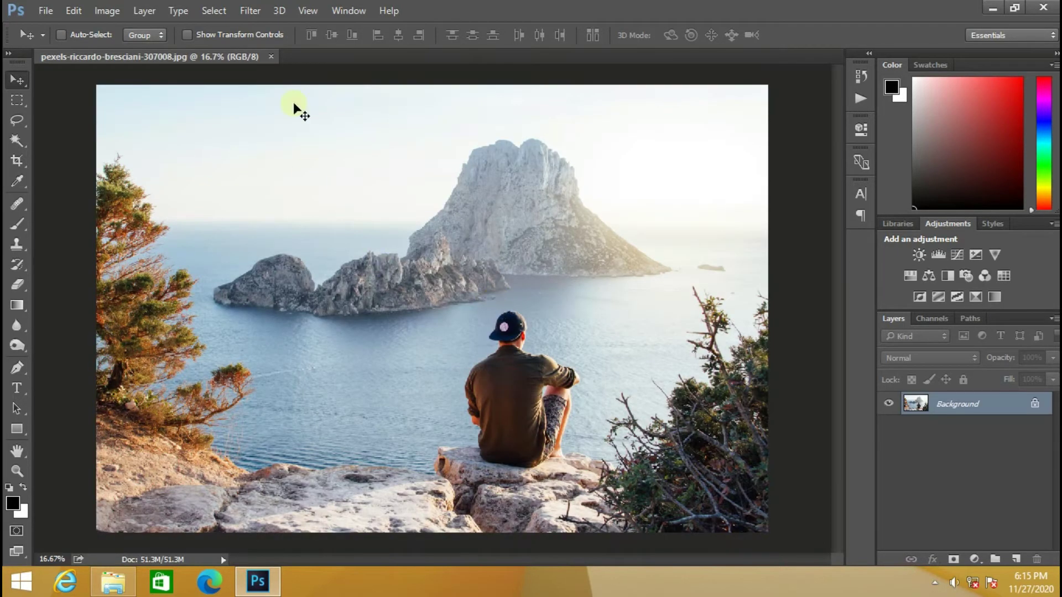
click(248, 11)
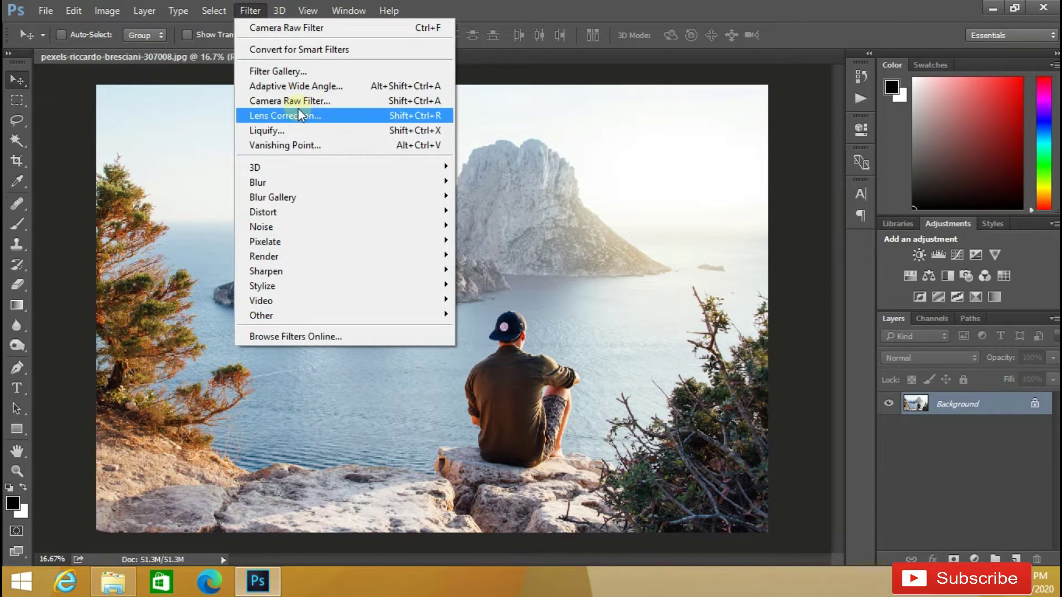
click(313, 101)
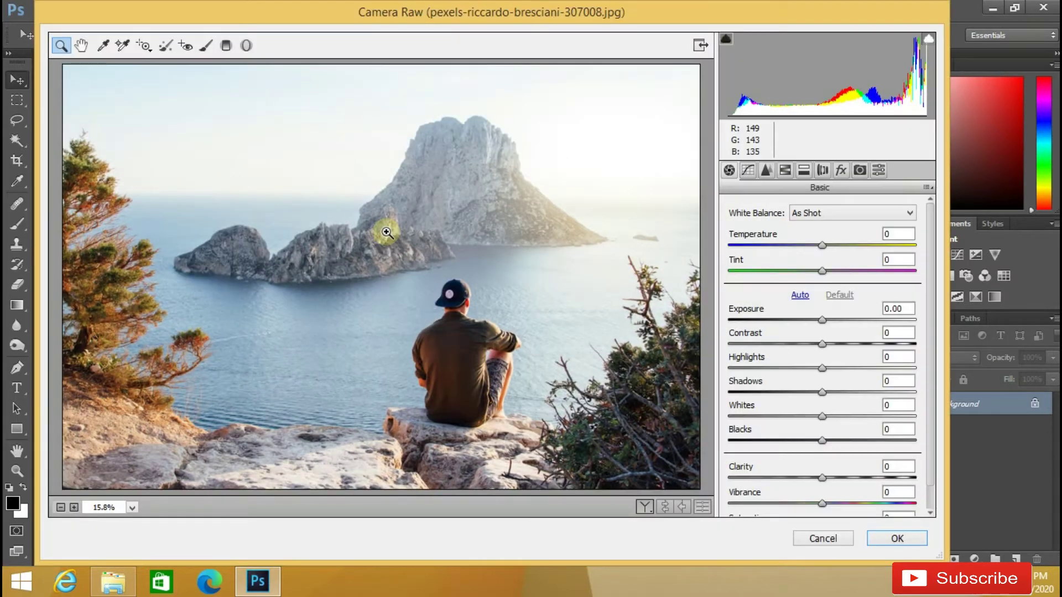
- Start loading a settings file into Camera Raw and browse to the youtube tutorial folder on the Desktop
click(881, 173)
click(928, 188)
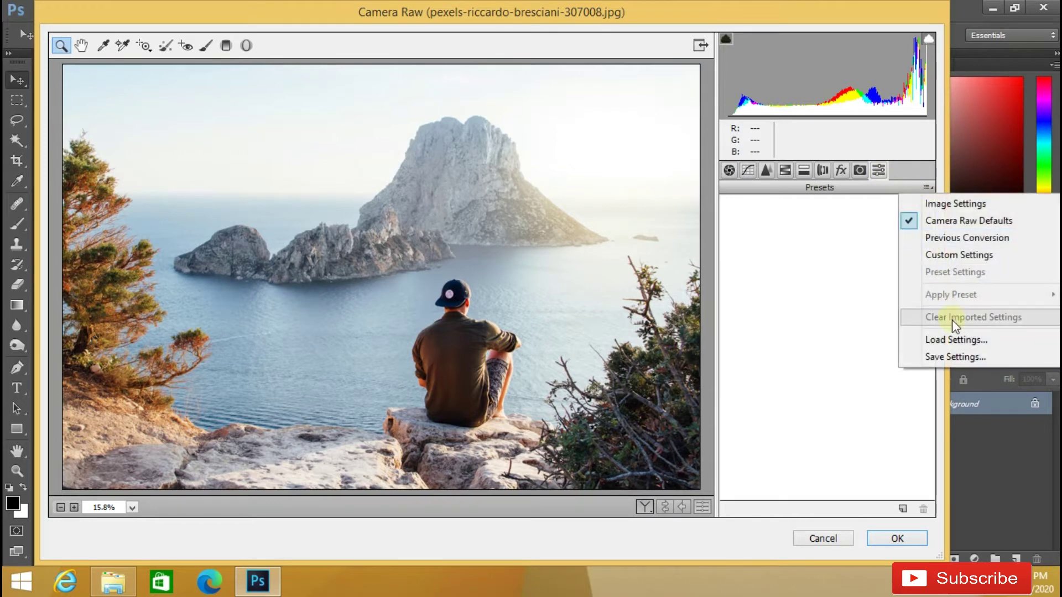
click(955, 340)
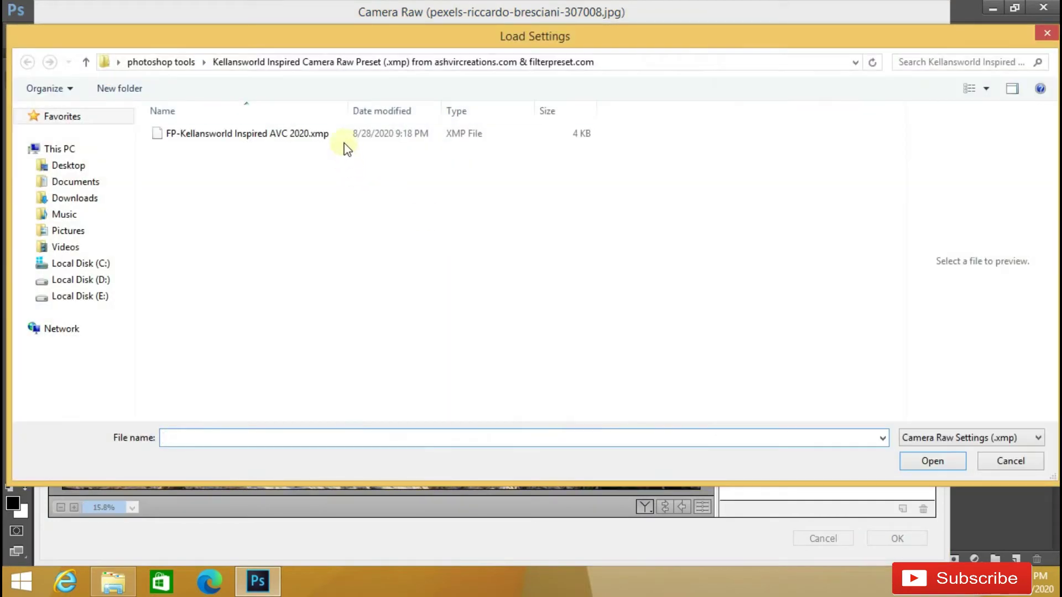
click(344, 142)
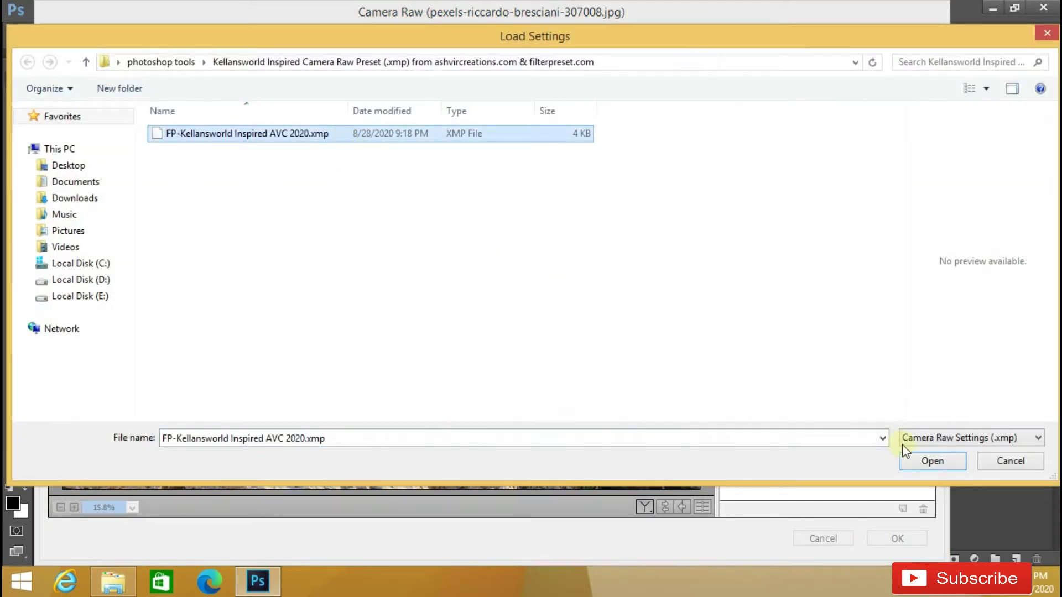
click(44, 165)
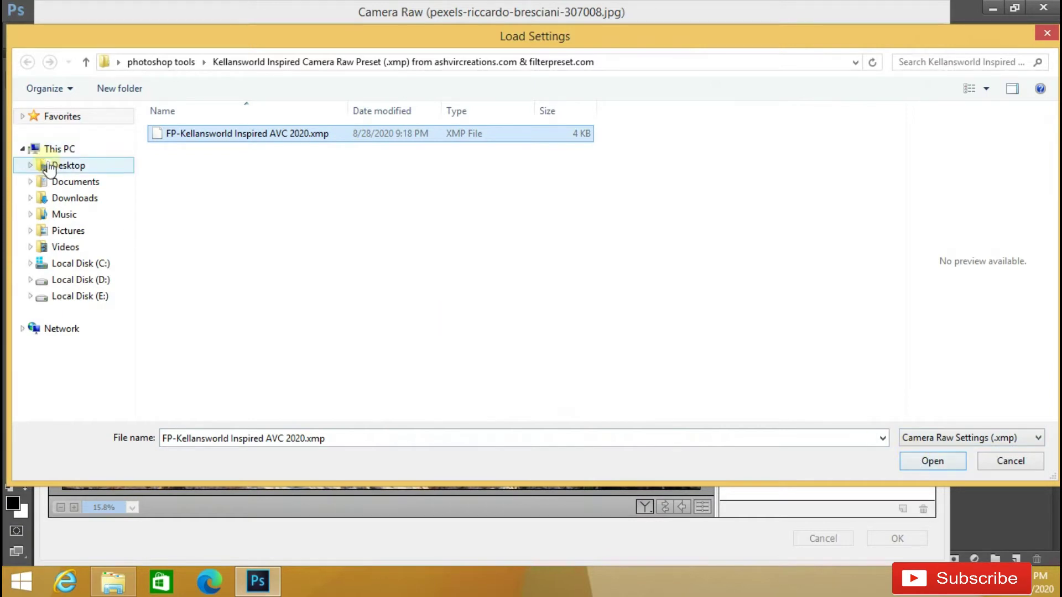
click(496, 268)
scroll(496, 268, down, 15)
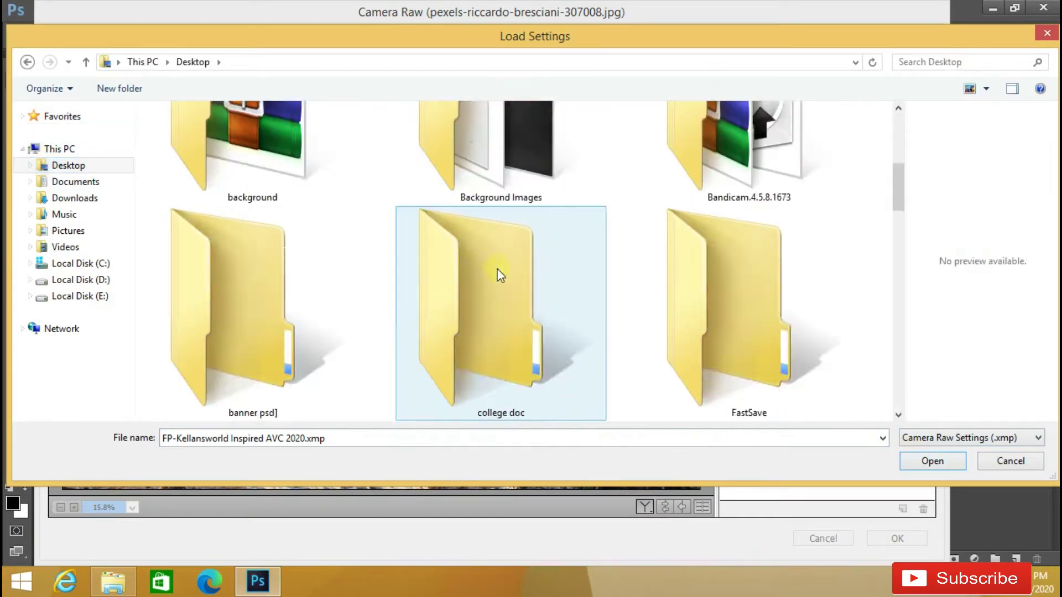
scroll(385, 319, down, 5)
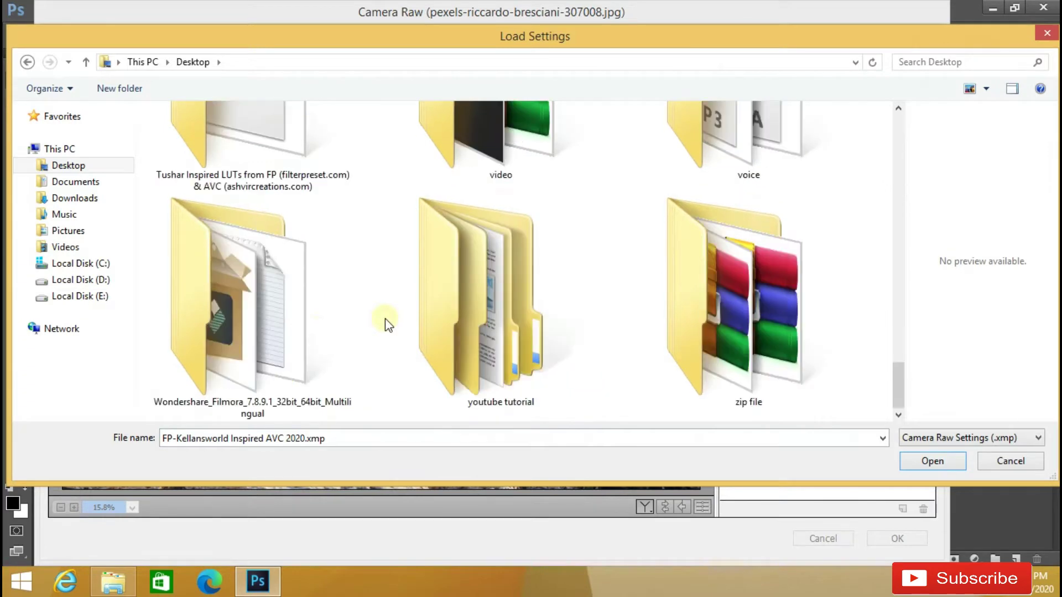
double_click(490, 313)
click(490, 313)
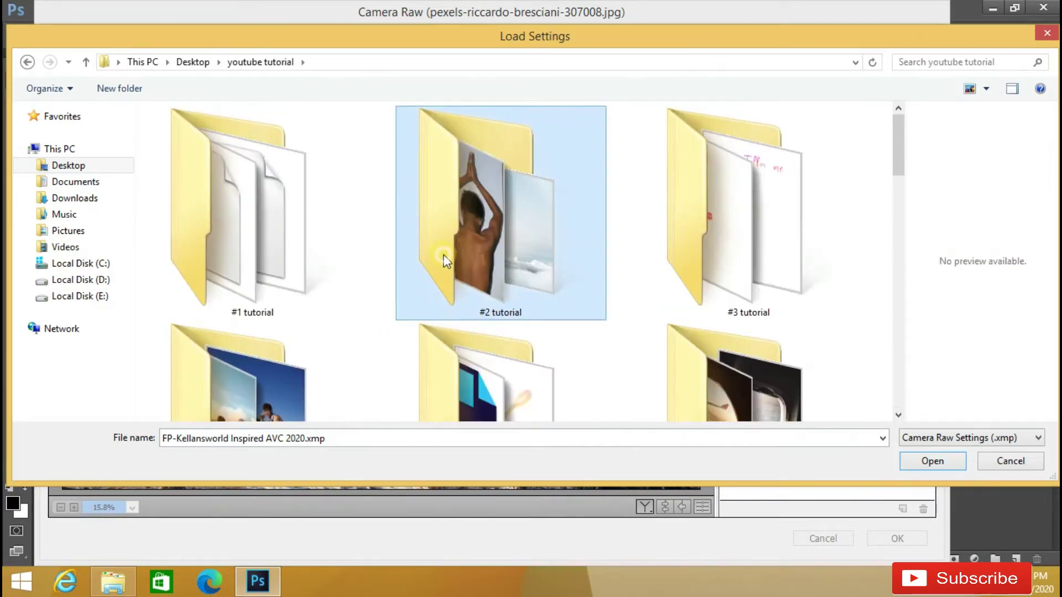
- Load the kellasworld camera raw preset.xmp settings from the #21 folder onto the seaside photo
scroll(465, 288, down, 10)
click(702, 324)
double_click(702, 324)
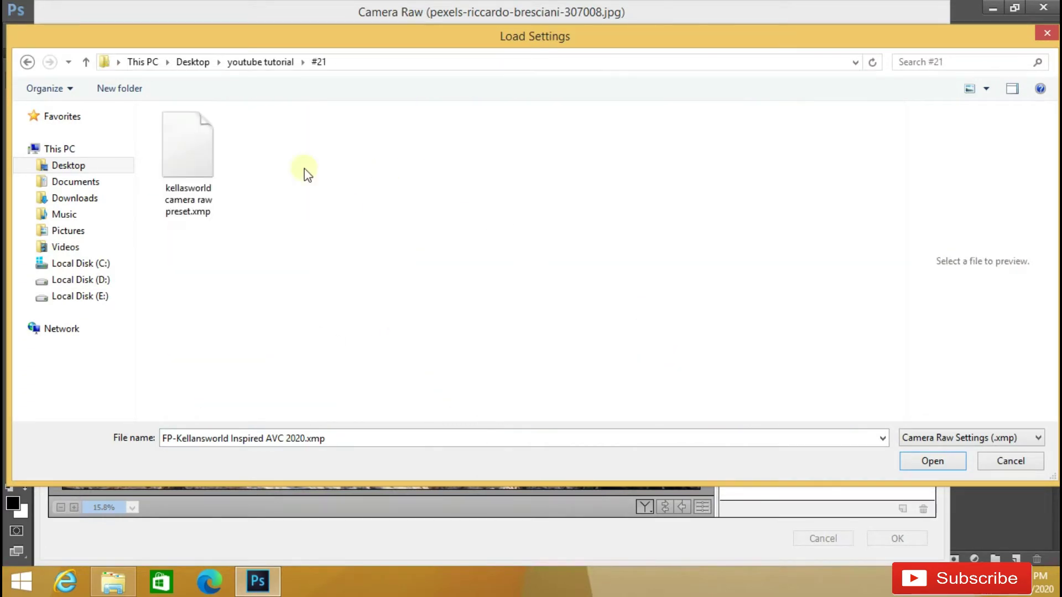
click(221, 175)
click(911, 462)
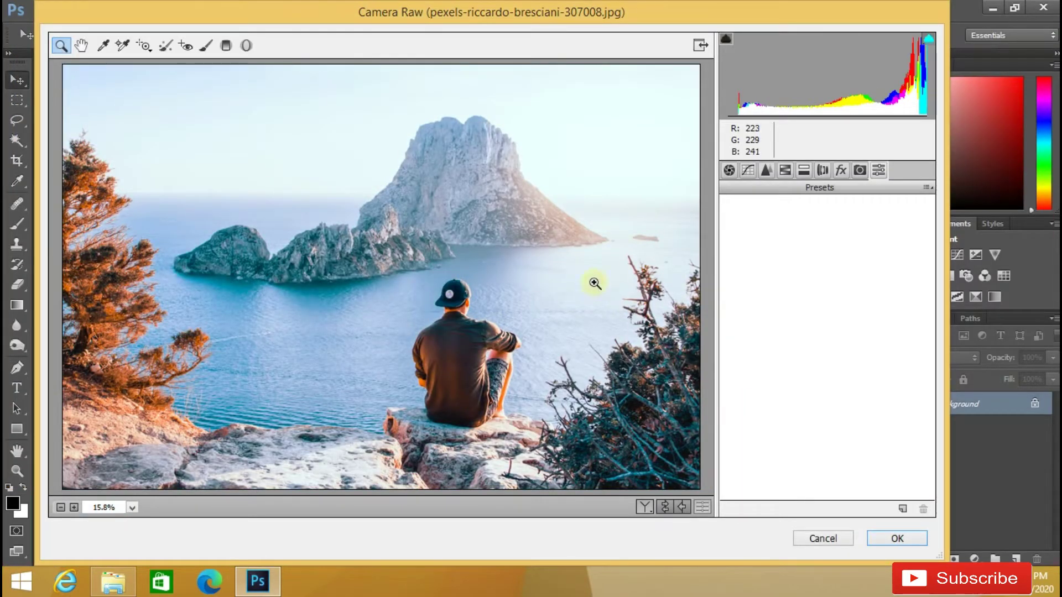
- Set Exposure to -0.10 and Whites to +18, fine-tune Clarity, and apply the Camera Raw filter to the seaside photo
click(728, 171)
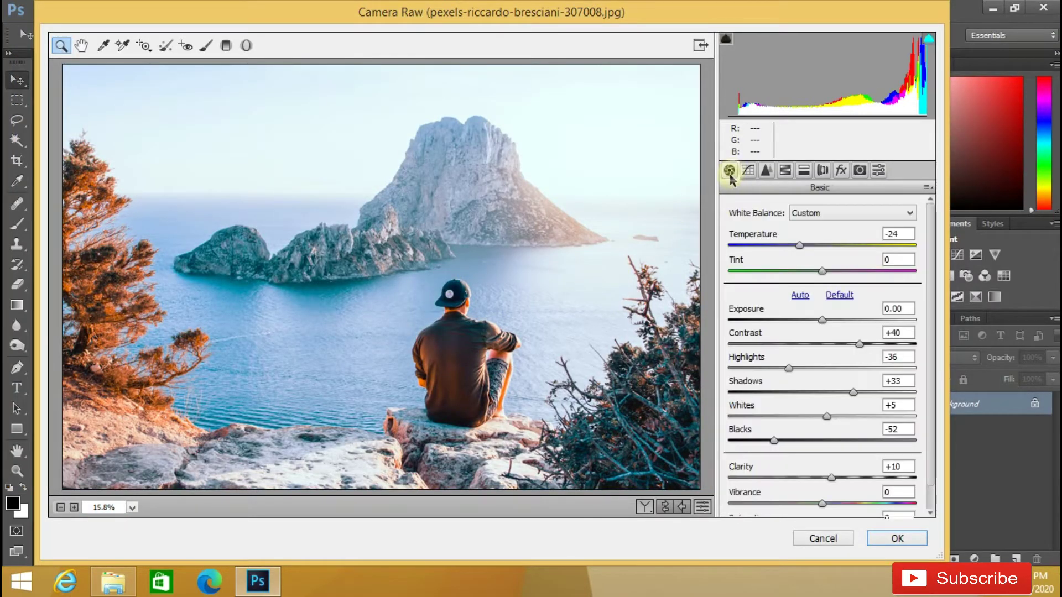
click(823, 320)
drag(827, 321, 824, 322)
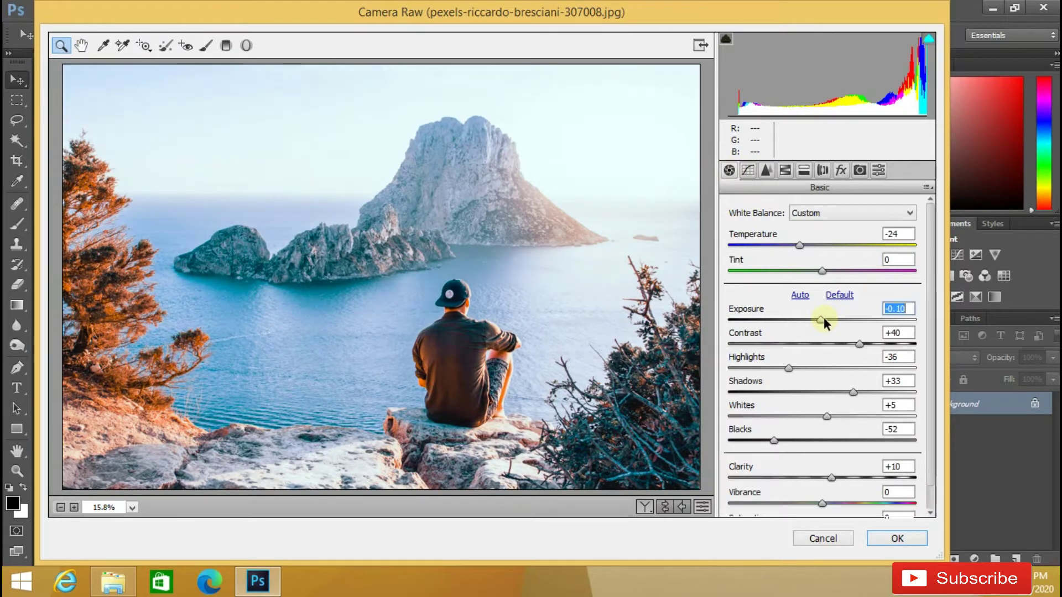
mouse_move(828, 418)
mouse_down()
mouse_move(865, 417)
mouse_move(806, 419)
mouse_move(841, 416)
mouse_up()
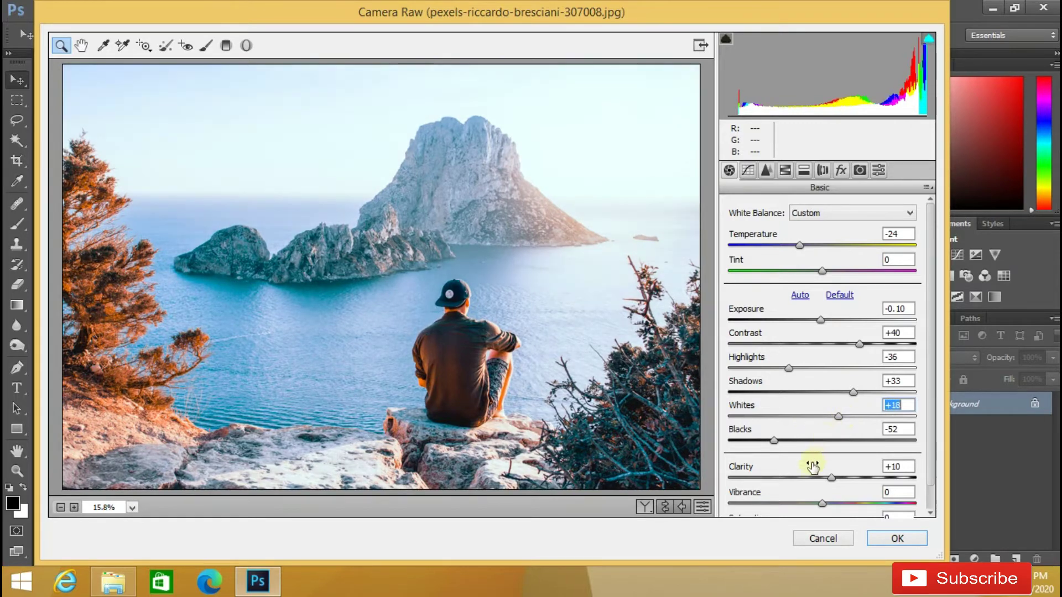
drag(832, 477, 820, 503)
click(903, 538)
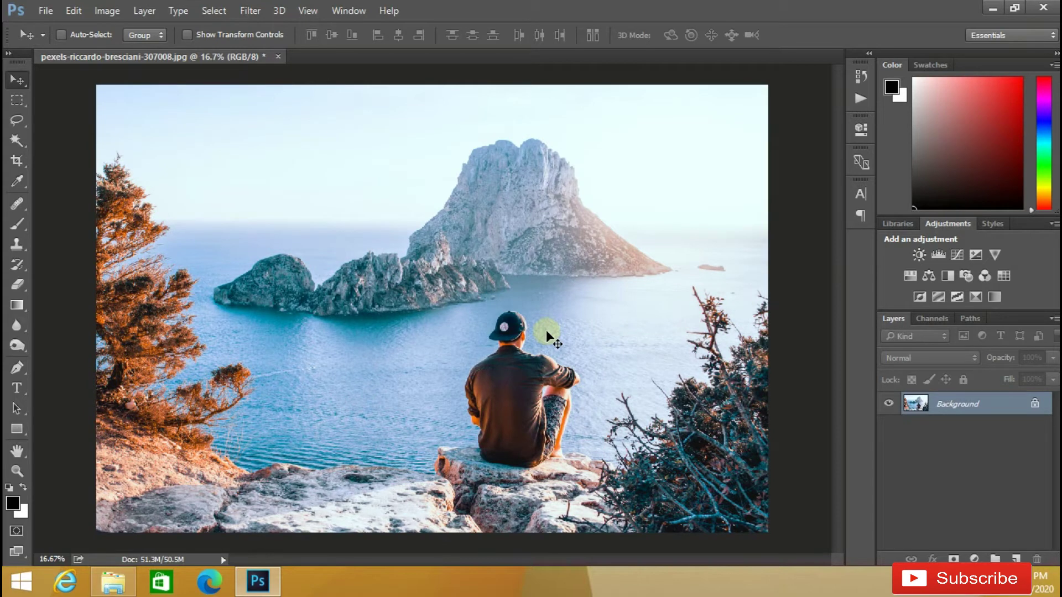
- Open pexels photo 103123 of the man with outstretched arms from the #21 folder
click(44, 12)
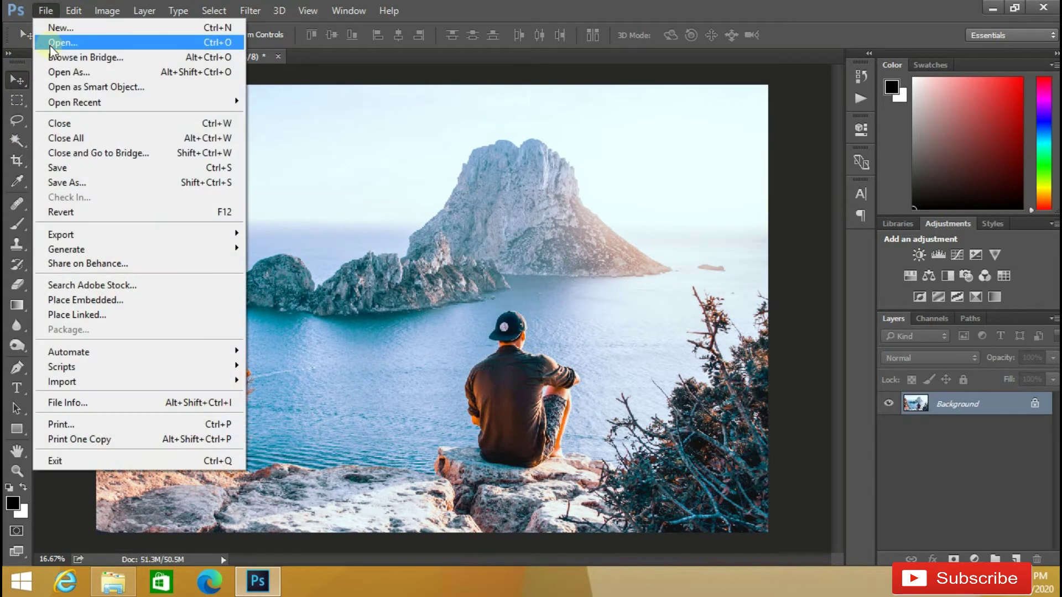
click(49, 42)
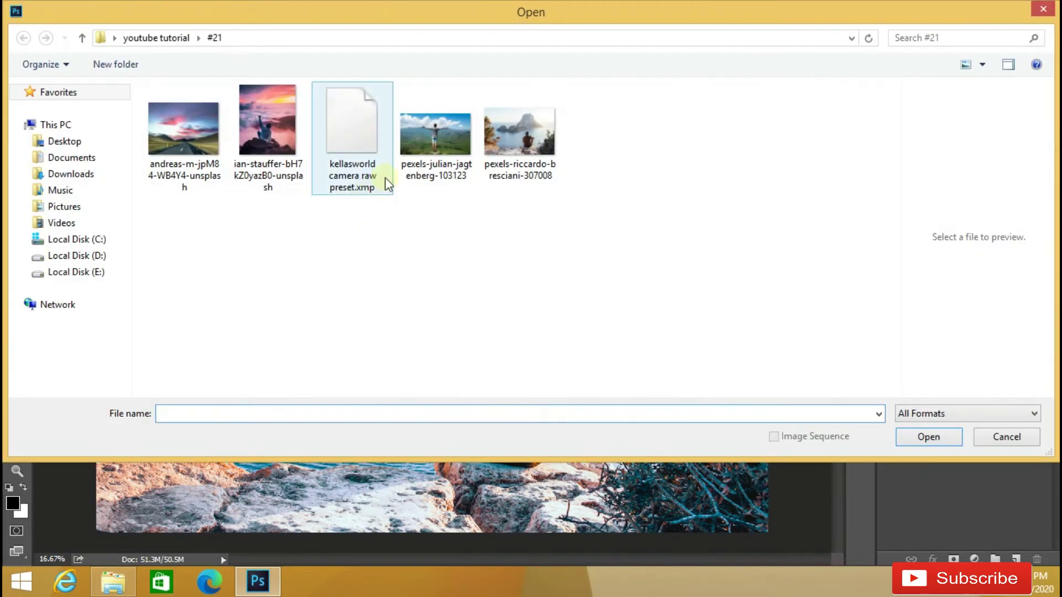
click(442, 148)
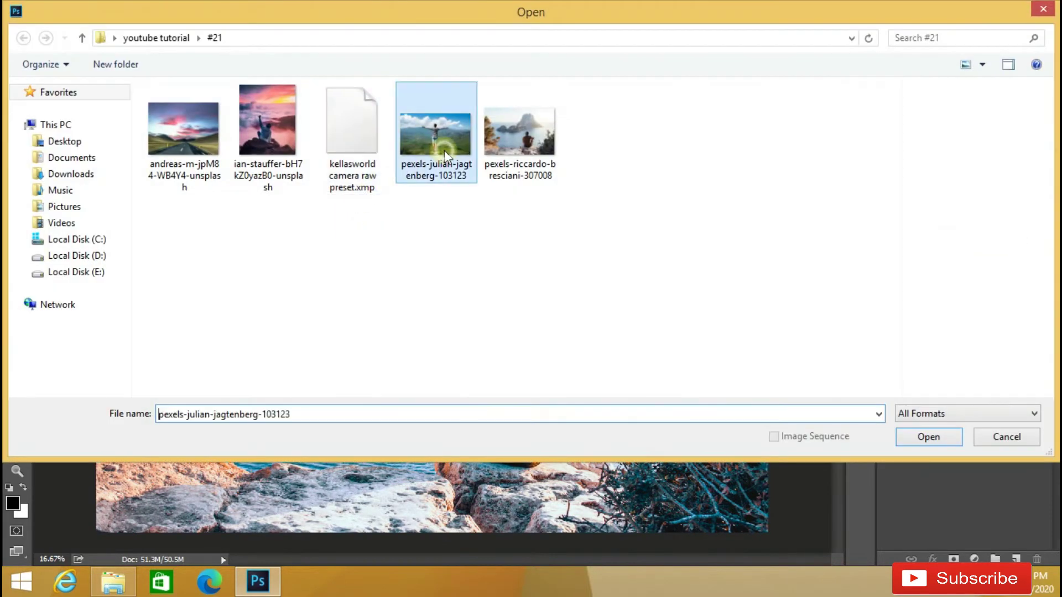
click(923, 440)
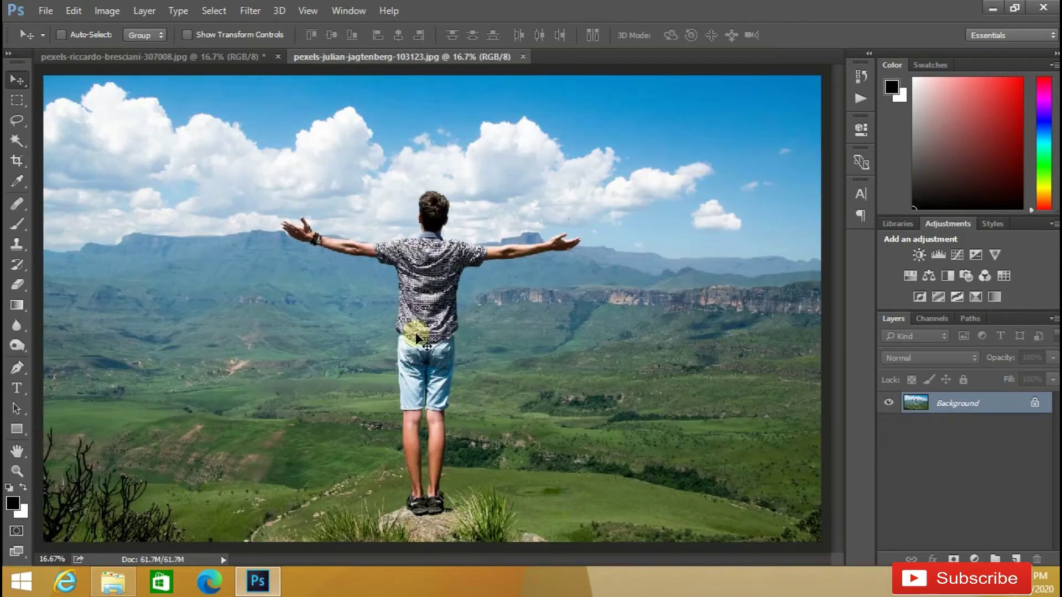
- Duplicate the Background layer as Background copy in the same document
right_click(964, 403)
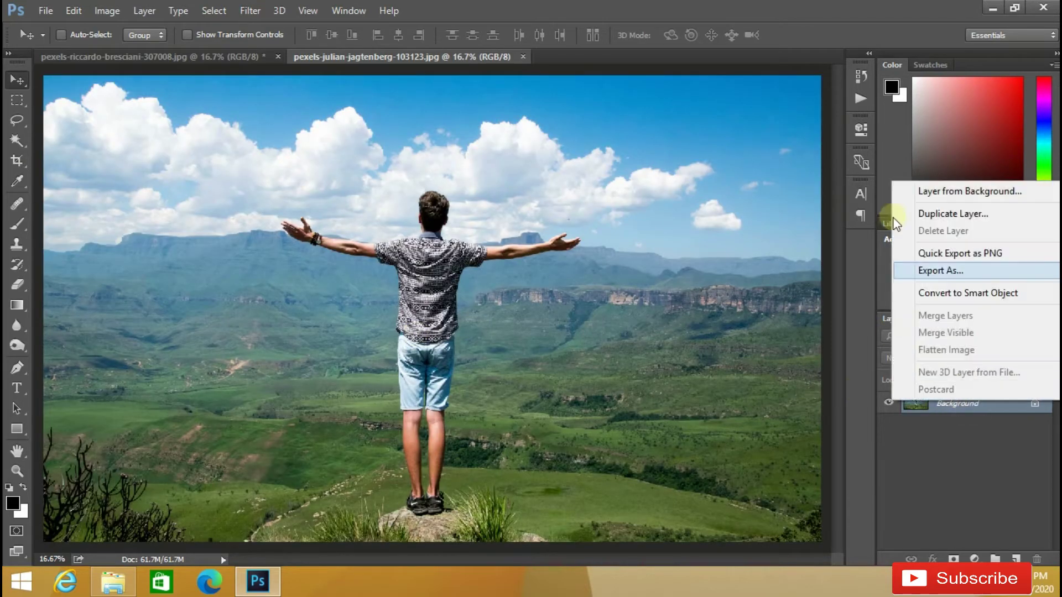
click(953, 213)
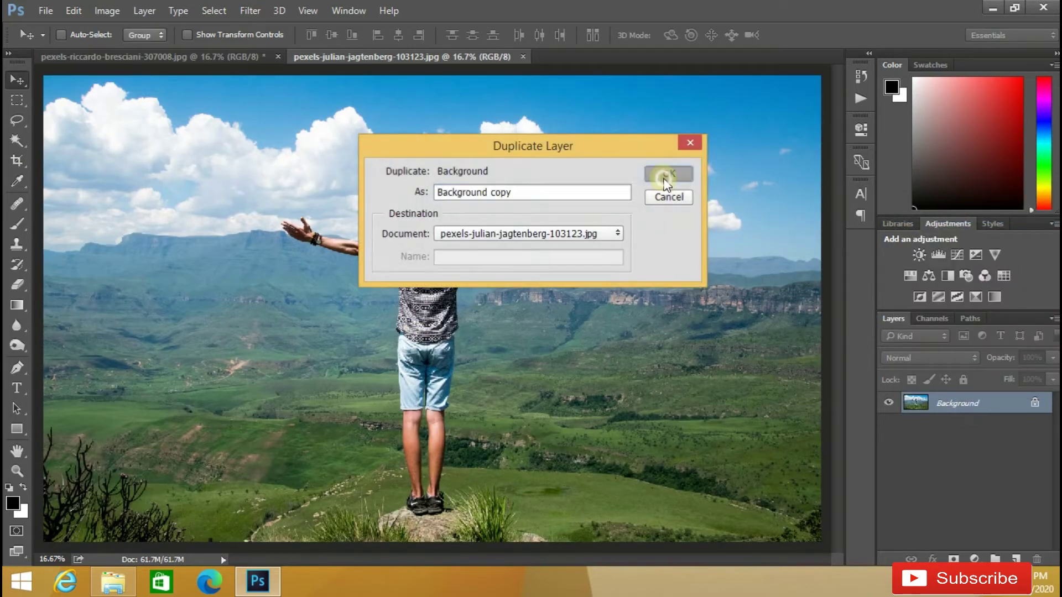
click(668, 171)
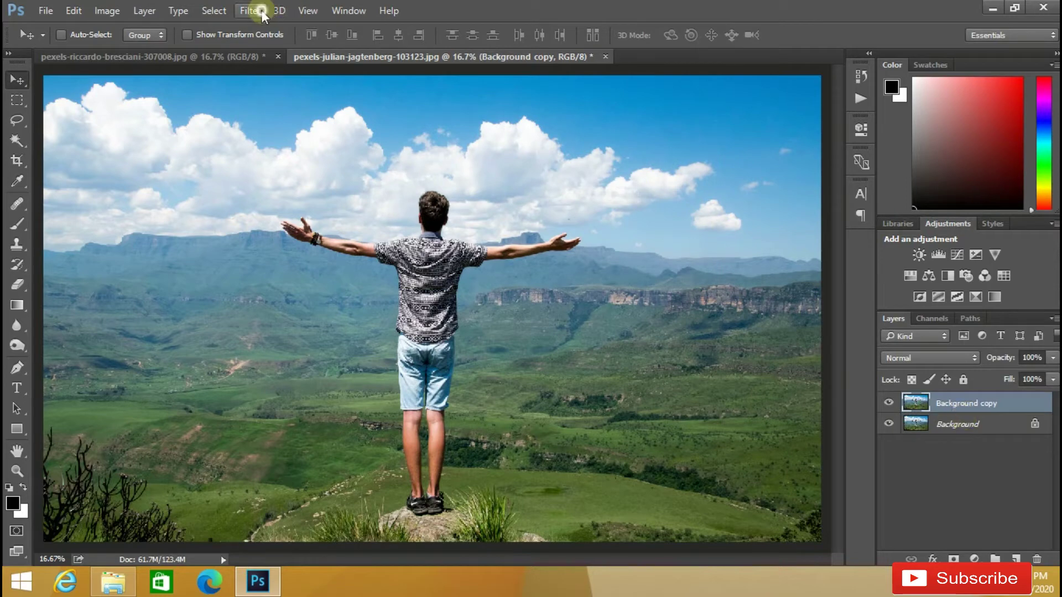
- Run the Camera Raw Filter on Background copy and load the kellasworld camera raw preset.xmp settings
click(257, 10)
click(275, 107)
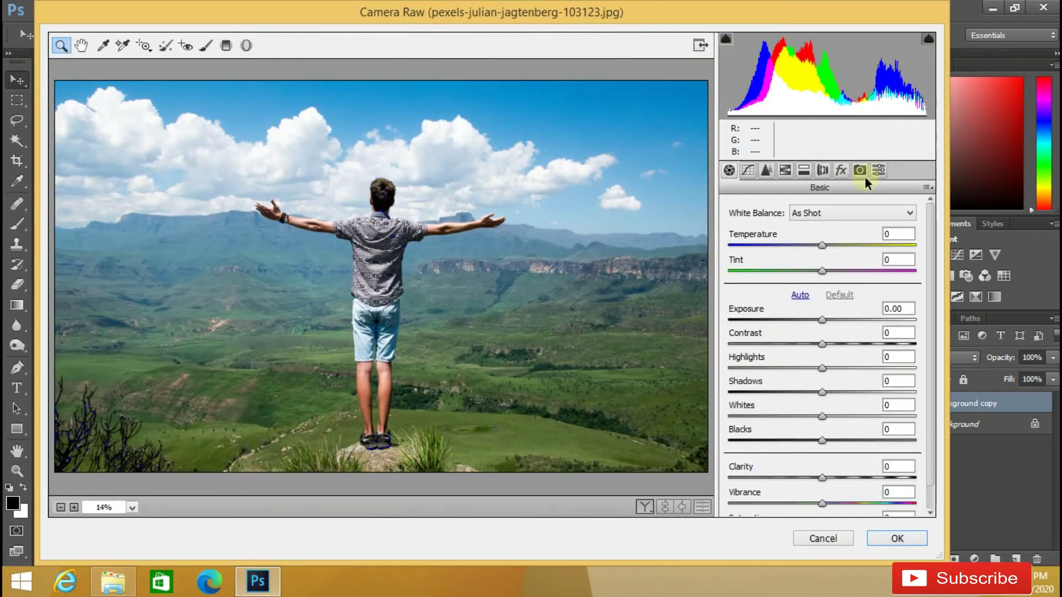
click(886, 167)
click(927, 188)
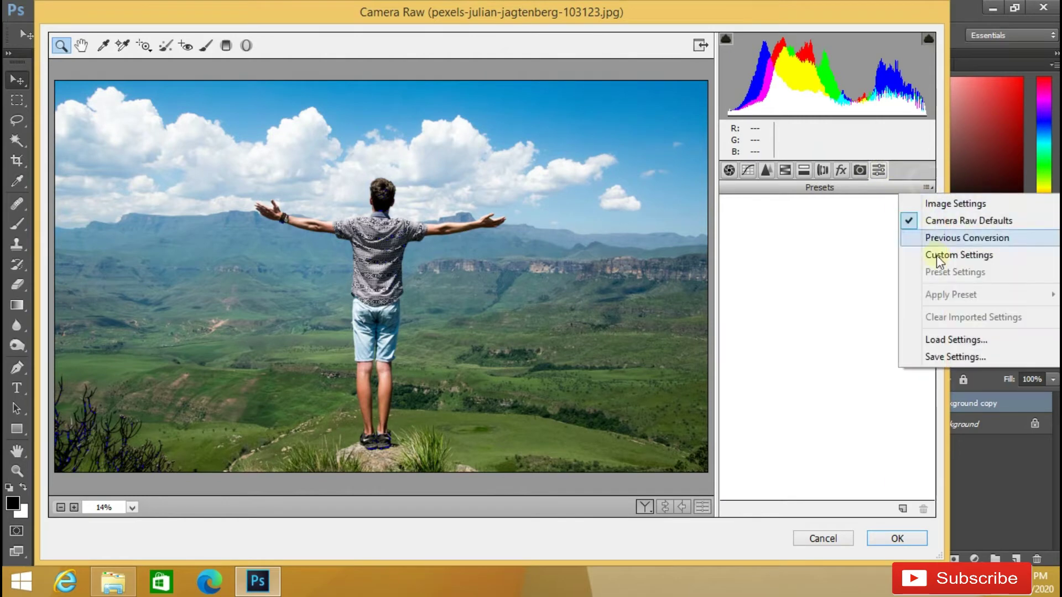
click(956, 340)
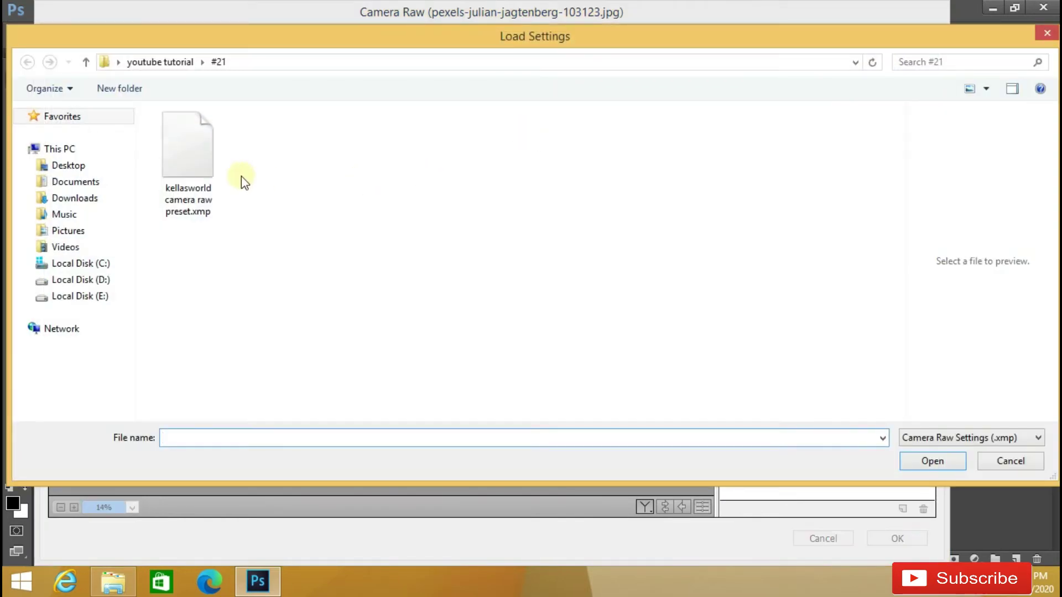
click(213, 193)
click(904, 465)
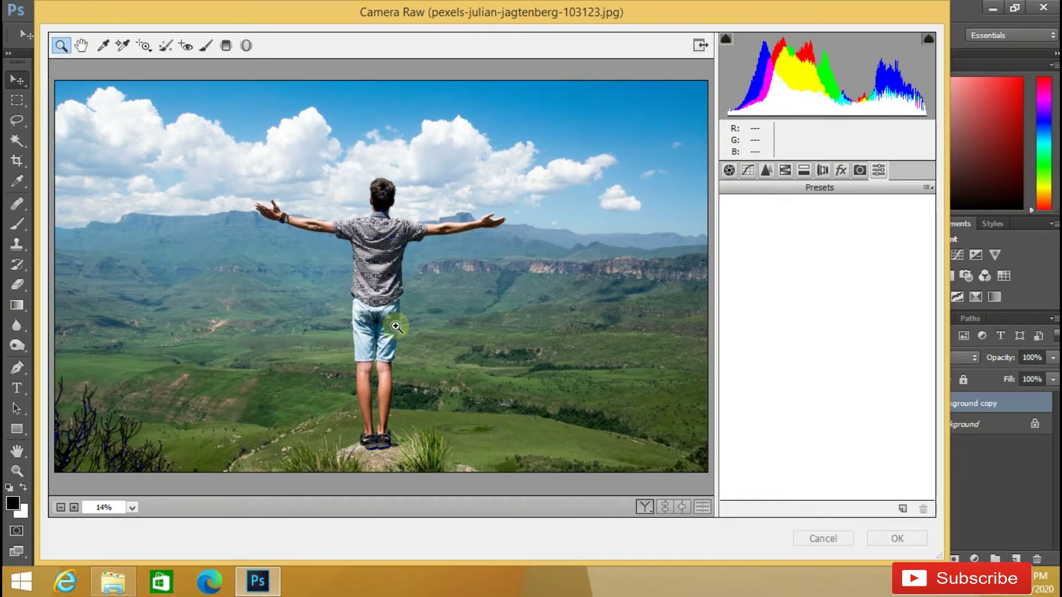
- Set the white balance Temperature to -13 in the basic adjustments
click(730, 171)
click(817, 245)
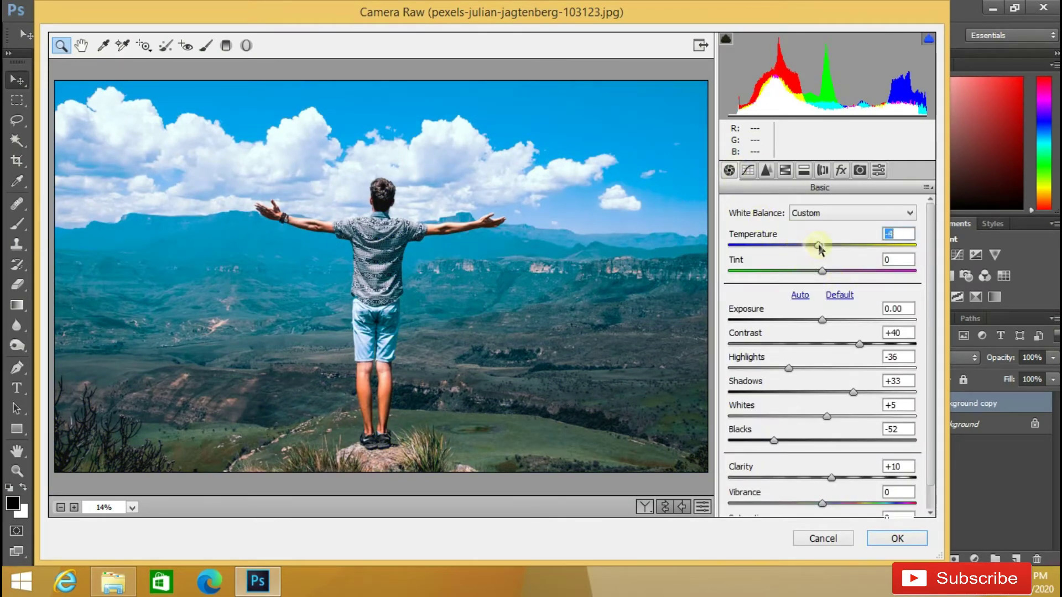
mouse_move(817, 245)
mouse_down()
mouse_move(830, 245)
mouse_move(808, 250)
mouse_up()
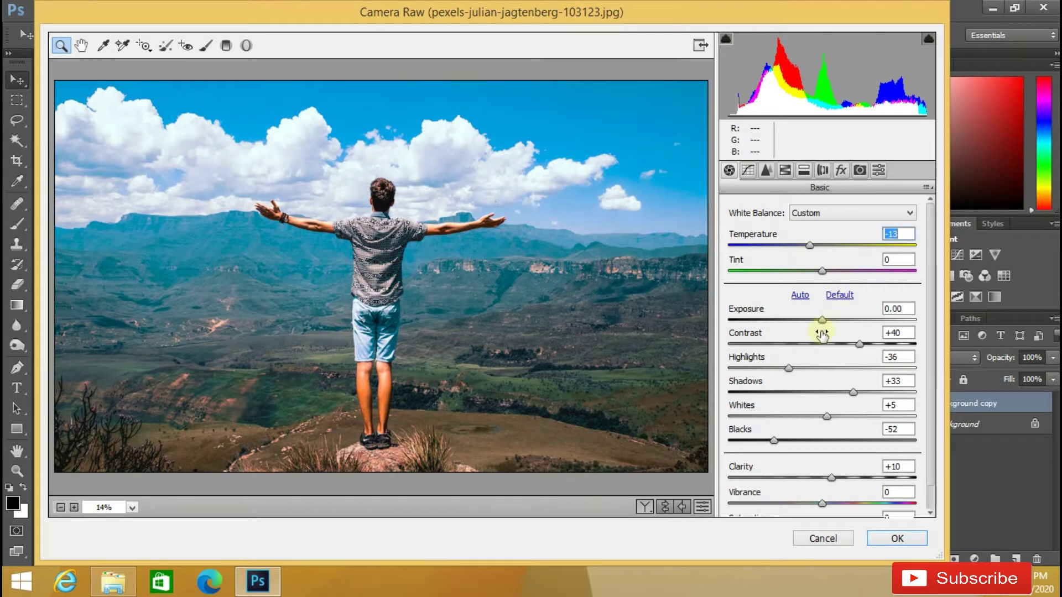
click(822, 321)
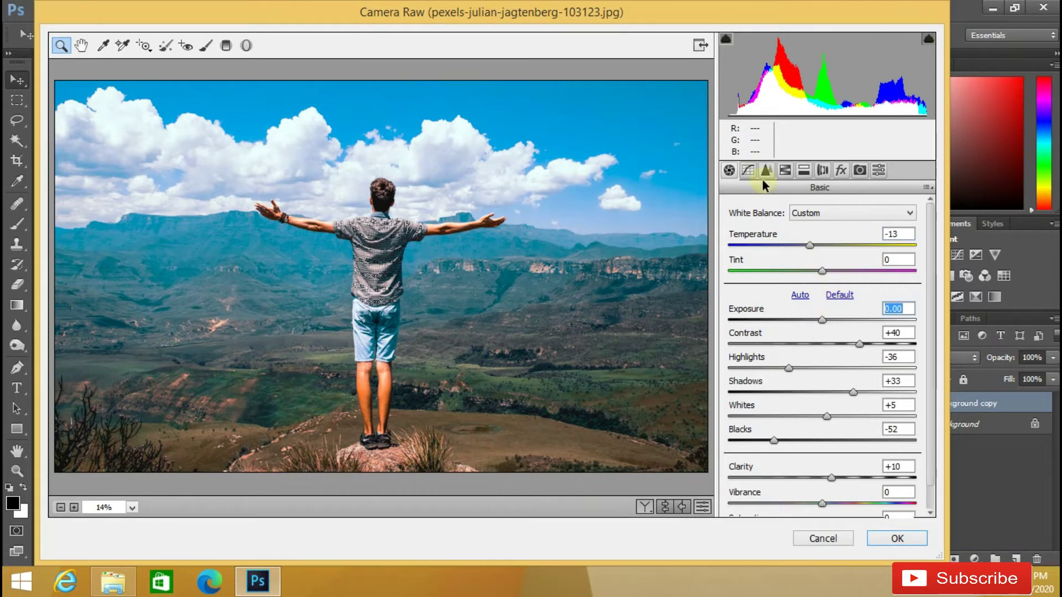
- Set the Oranges saturation to -30 in the HSL adjustments
click(785, 170)
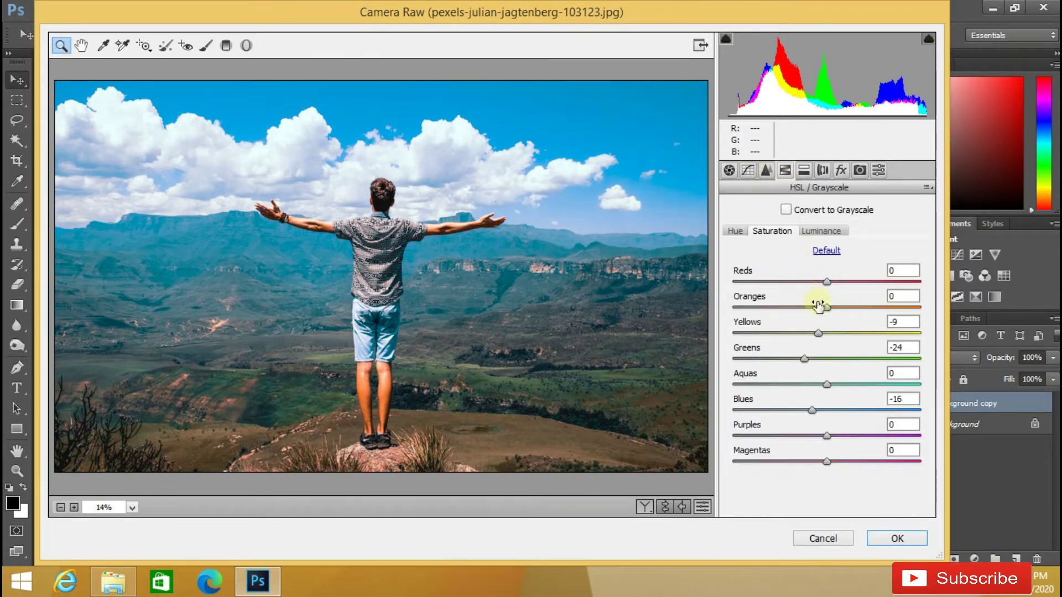
click(819, 231)
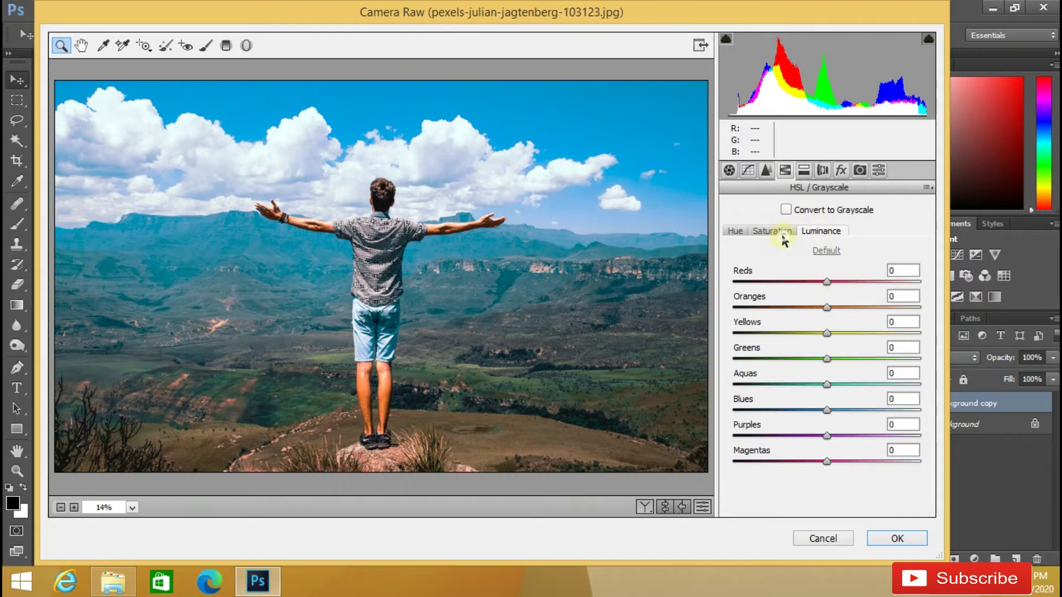
click(777, 233)
click(799, 308)
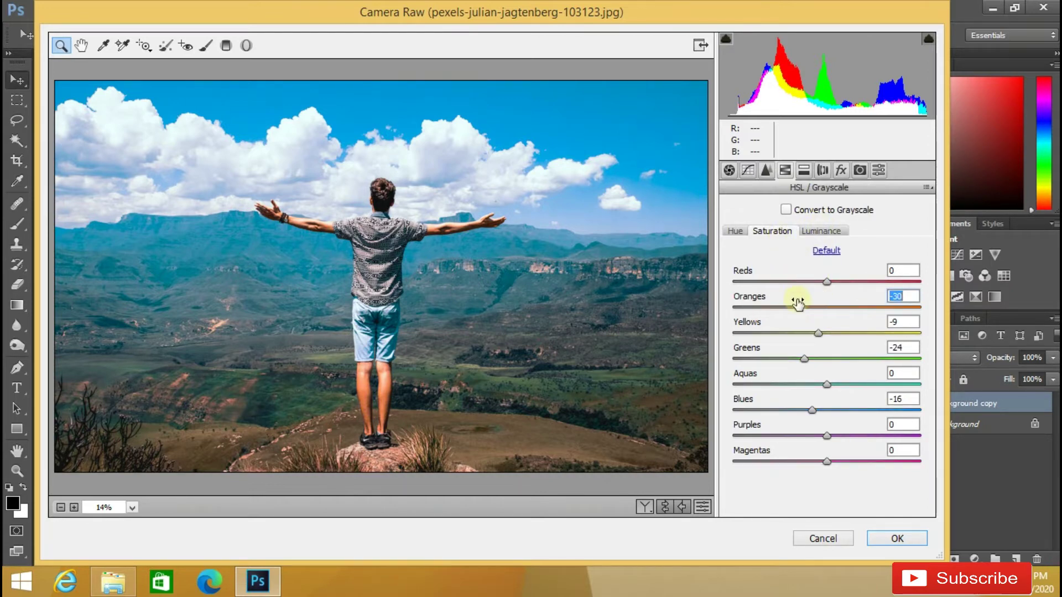
- Set the HSL luminance of Oranges to -8 and of Reds to -13
click(809, 231)
click(798, 318)
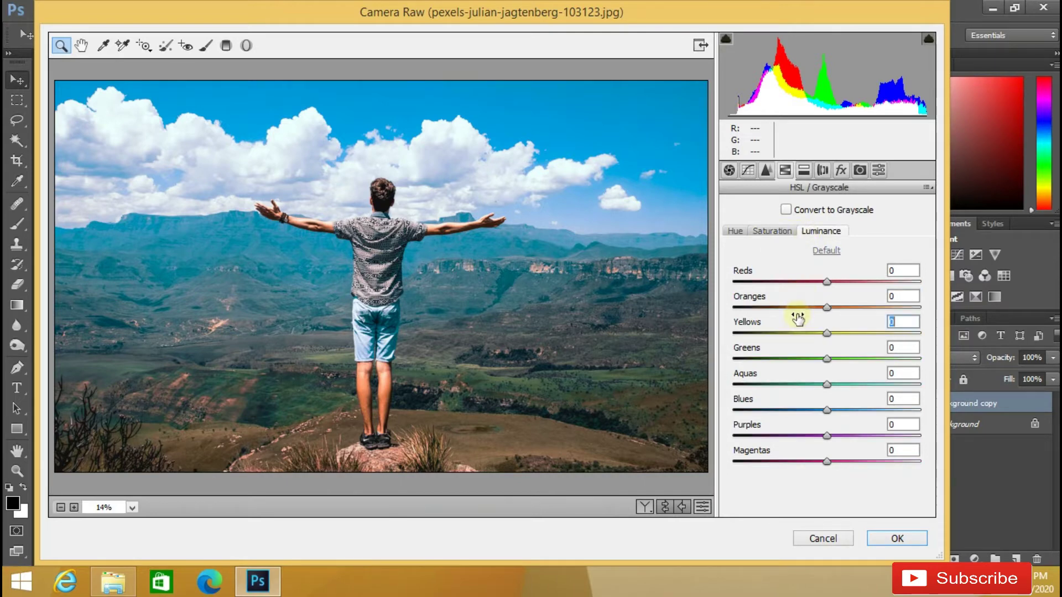
drag(800, 311, 814, 281)
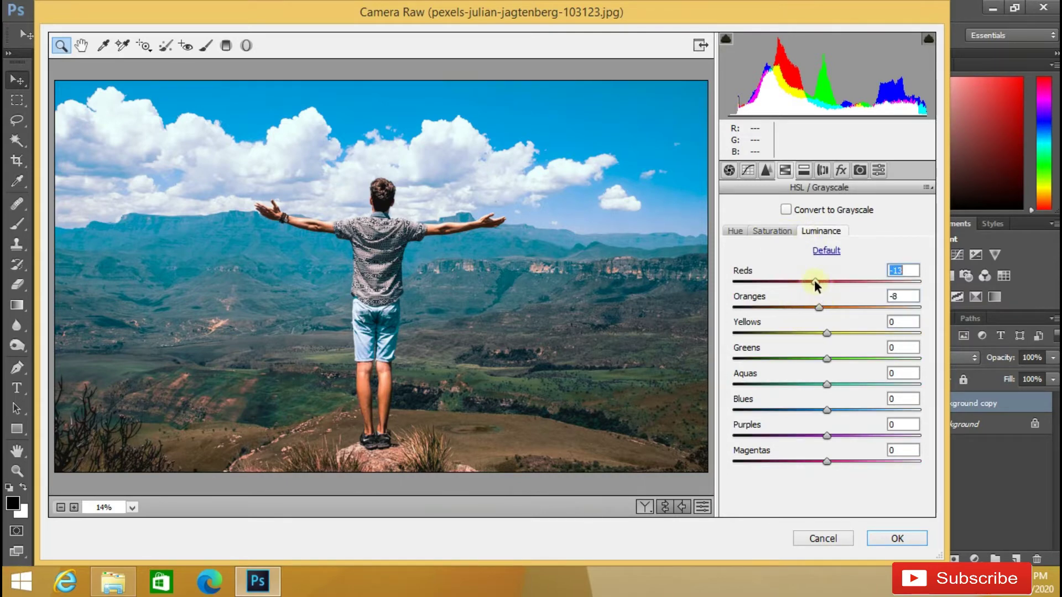
- Apply the Camera Raw adjustments and toggle the Background copy layer's visibility to compare before and after
click(816, 310)
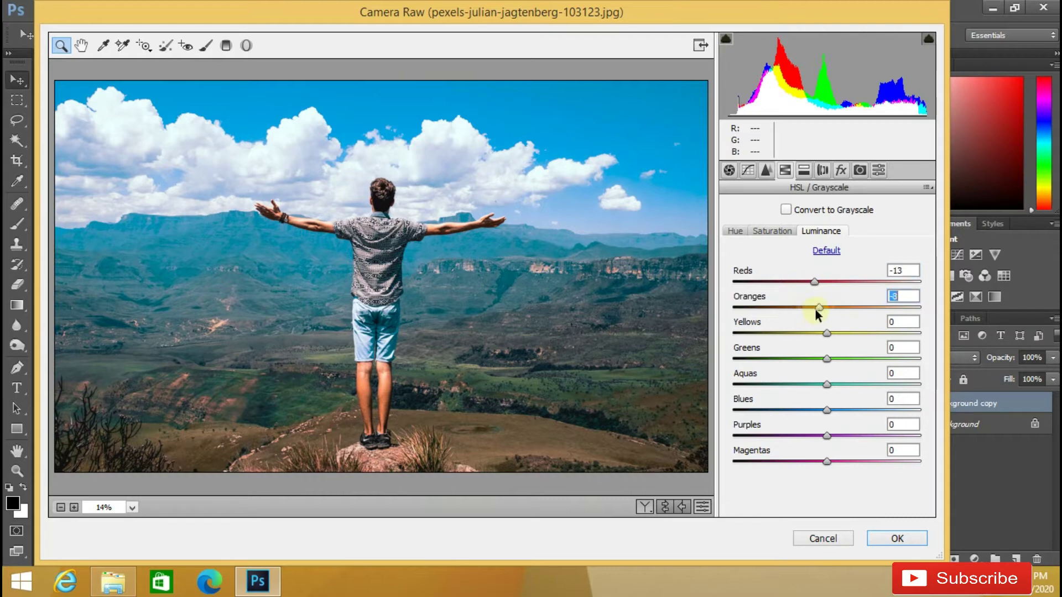
click(875, 538)
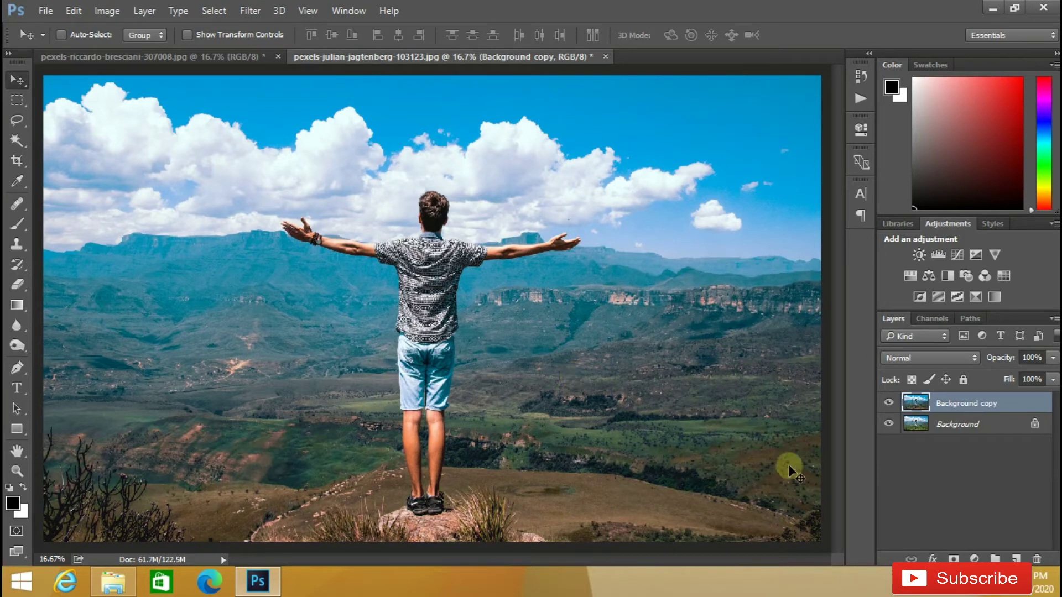
click(888, 403)
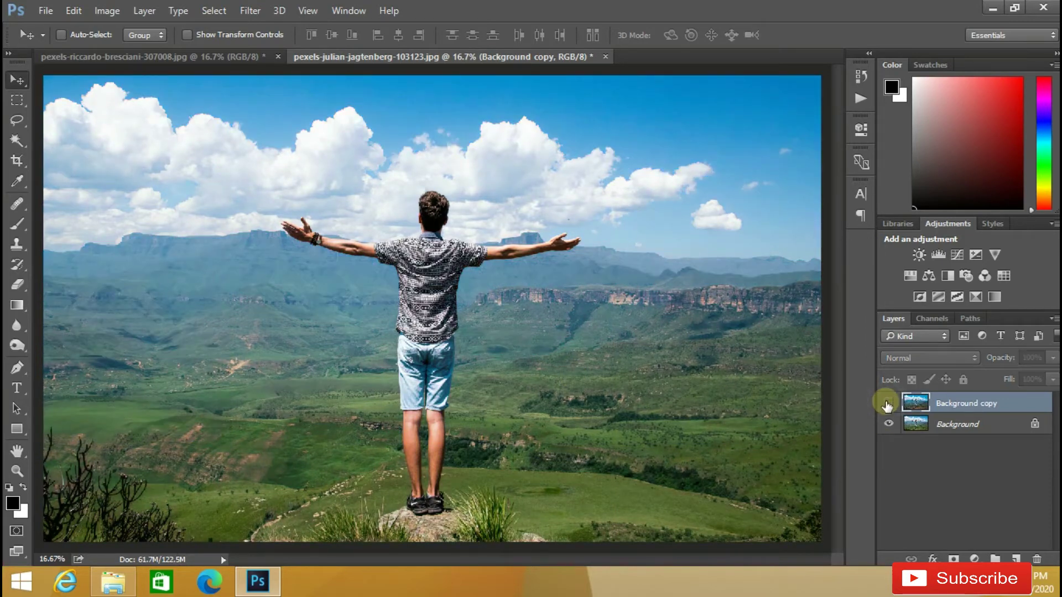
click(886, 403)
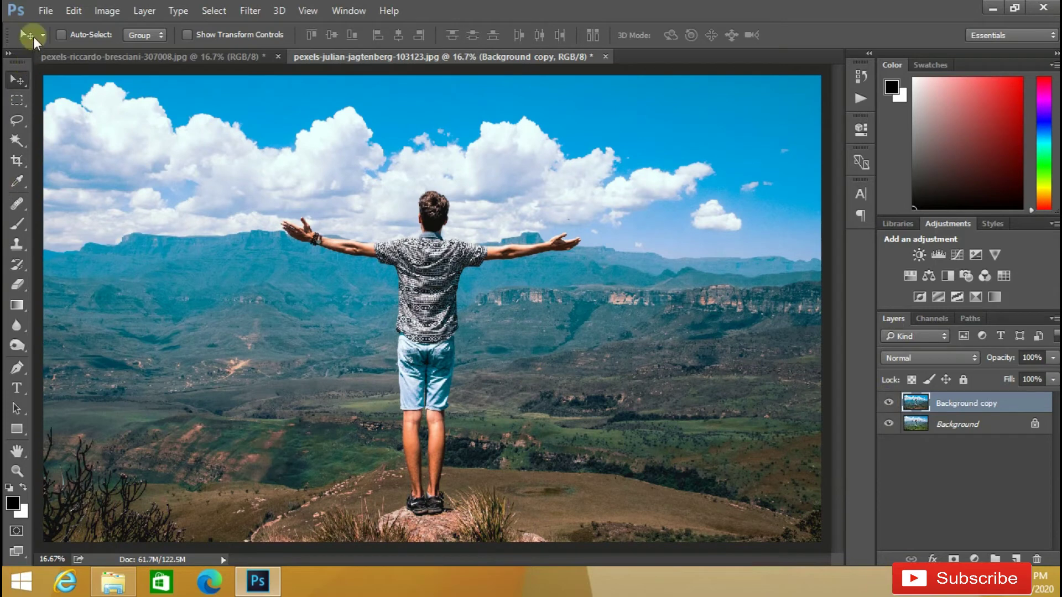
- Open the photo of the road under a pink sunset sky from the #21 folder and fit it on screen
click(46, 11)
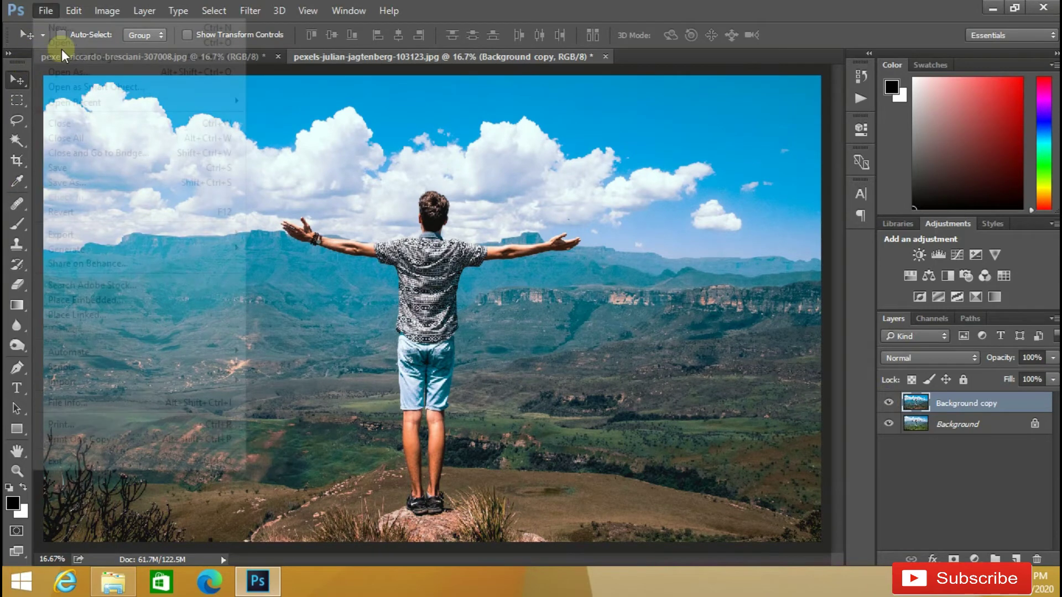
click(61, 42)
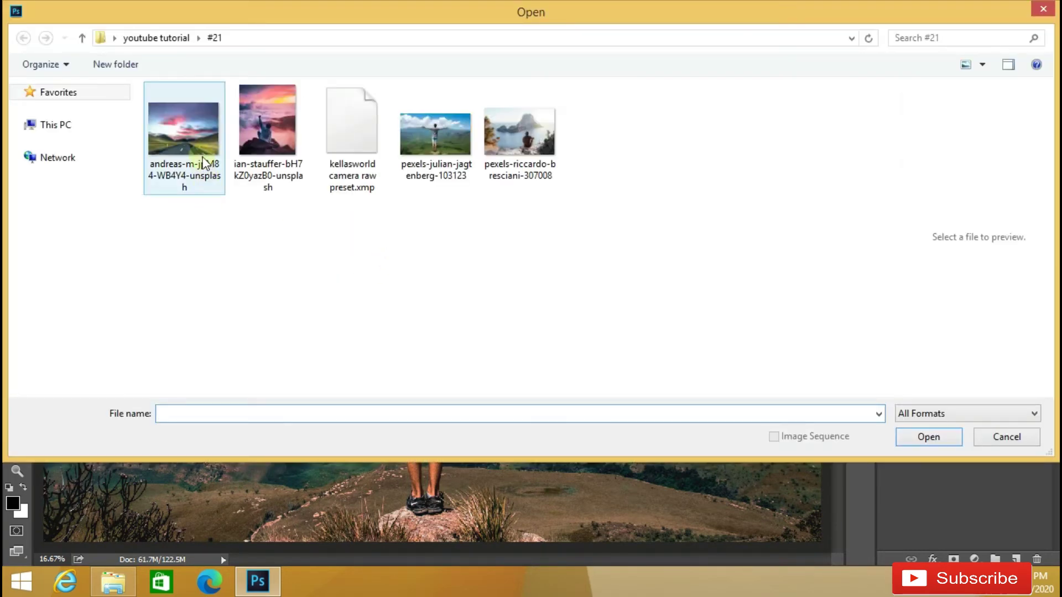
click(203, 163)
click(929, 436)
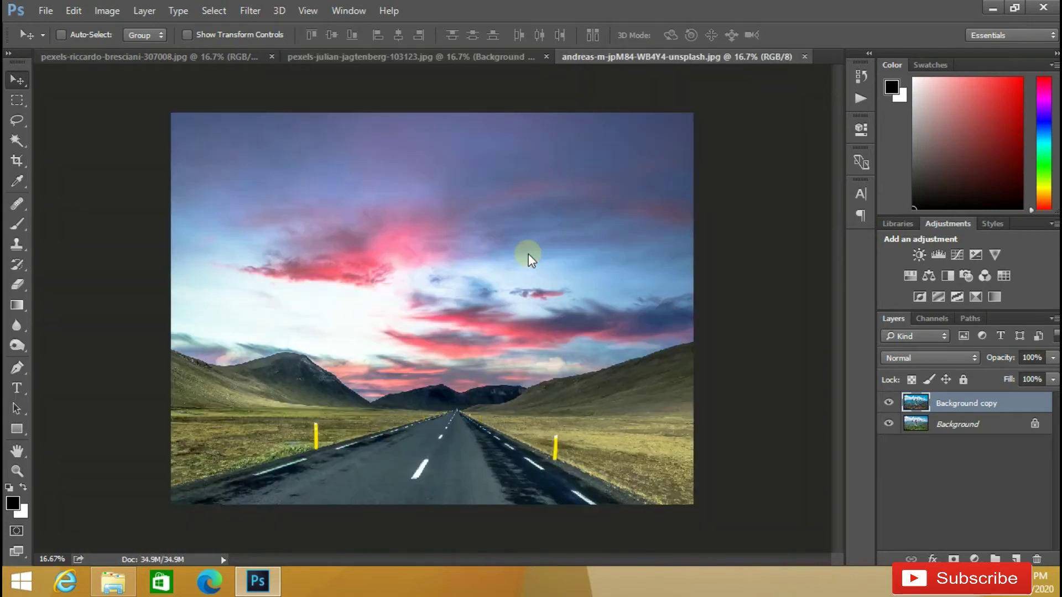
key(ctrl+e)
click(250, 11)
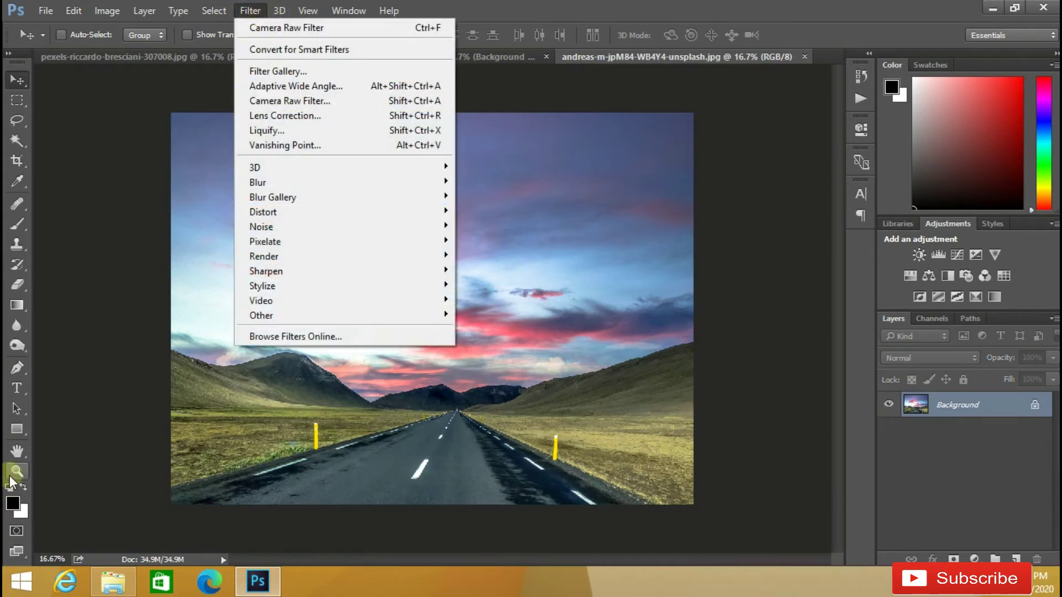
click(24, 468)
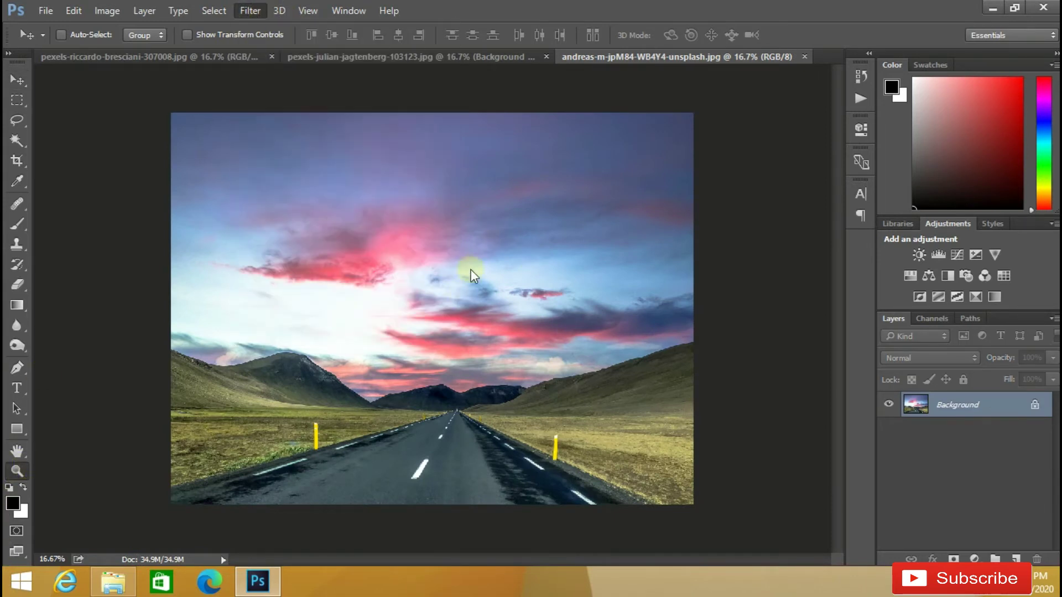
right_click(506, 288)
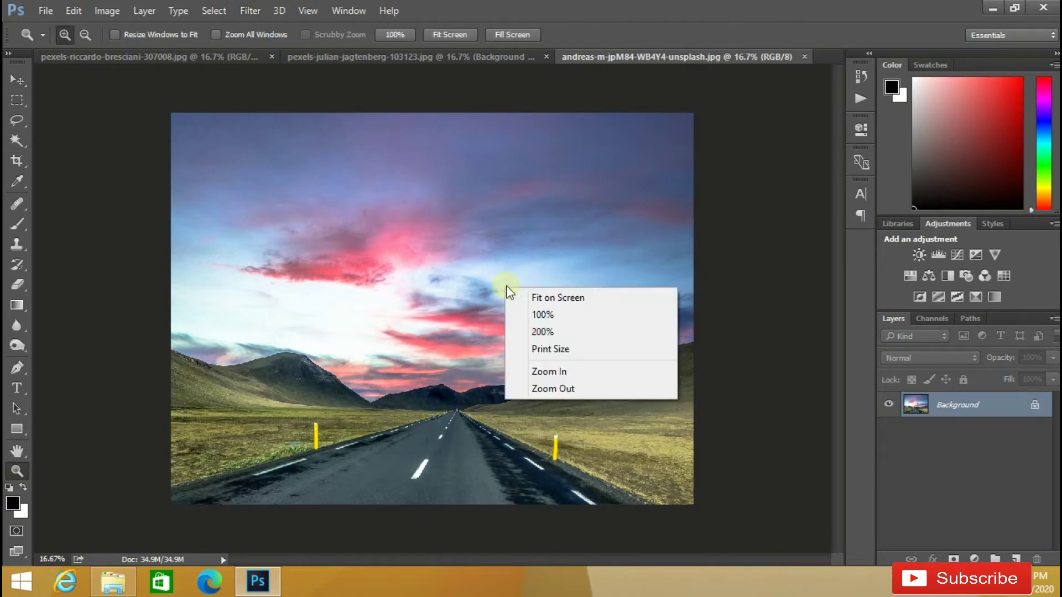
click(570, 297)
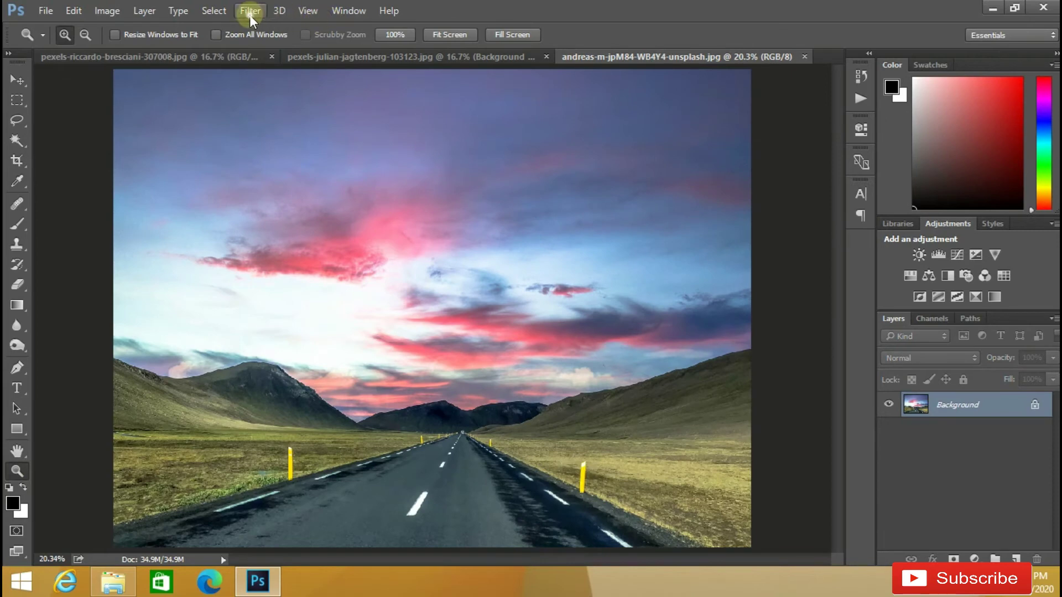
- Duplicate the road photo's Background layer as Background copy
click(250, 15)
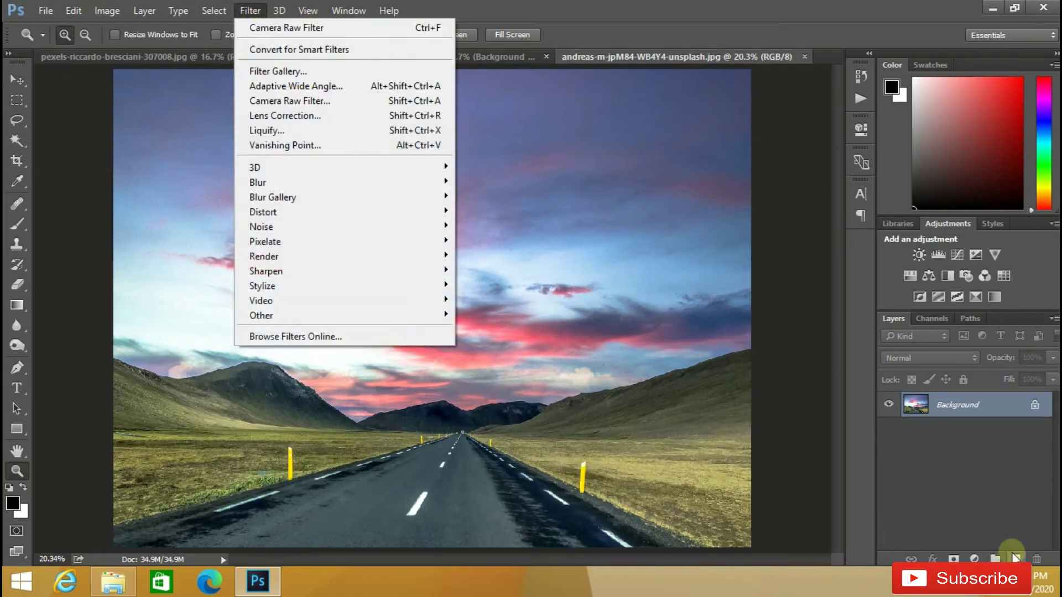
click(992, 402)
right_click(992, 402)
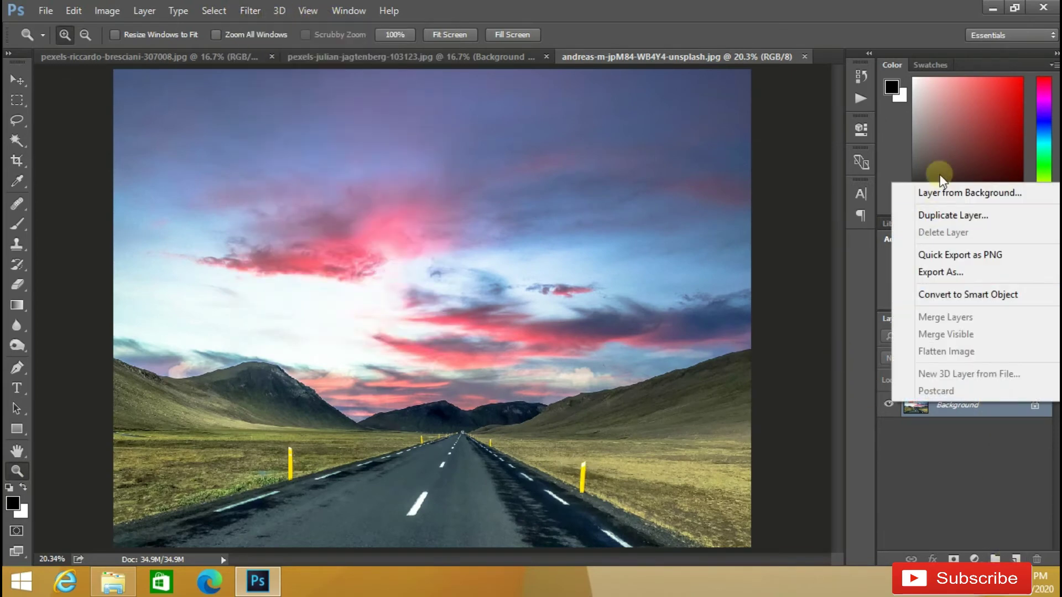
click(947, 214)
click(670, 173)
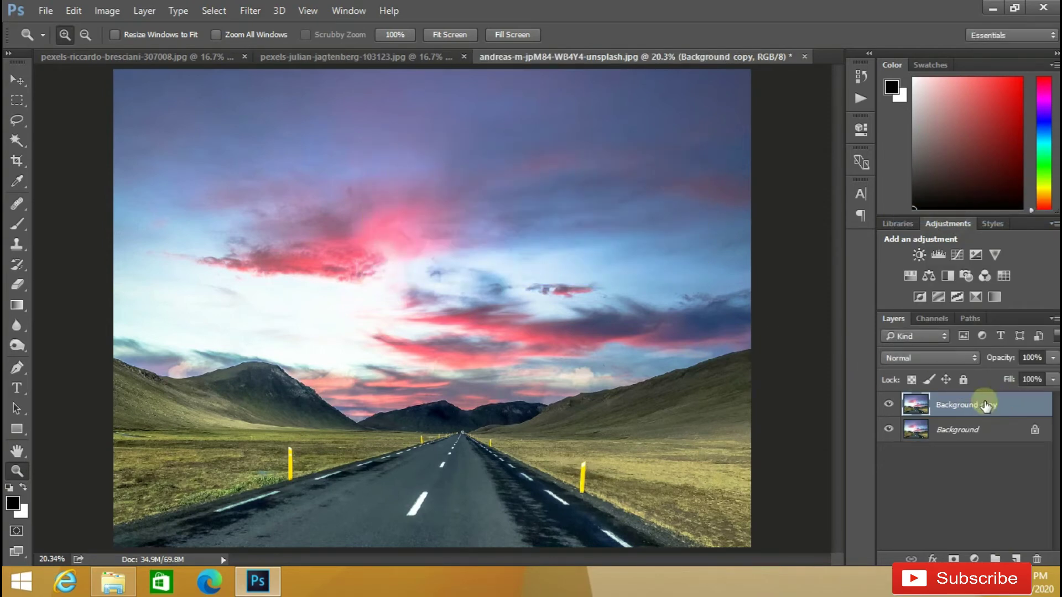
- Run the Camera Raw Filter on the road photo's Background copy and load the kellasworld camera raw preset.xmp settings
click(279, 11)
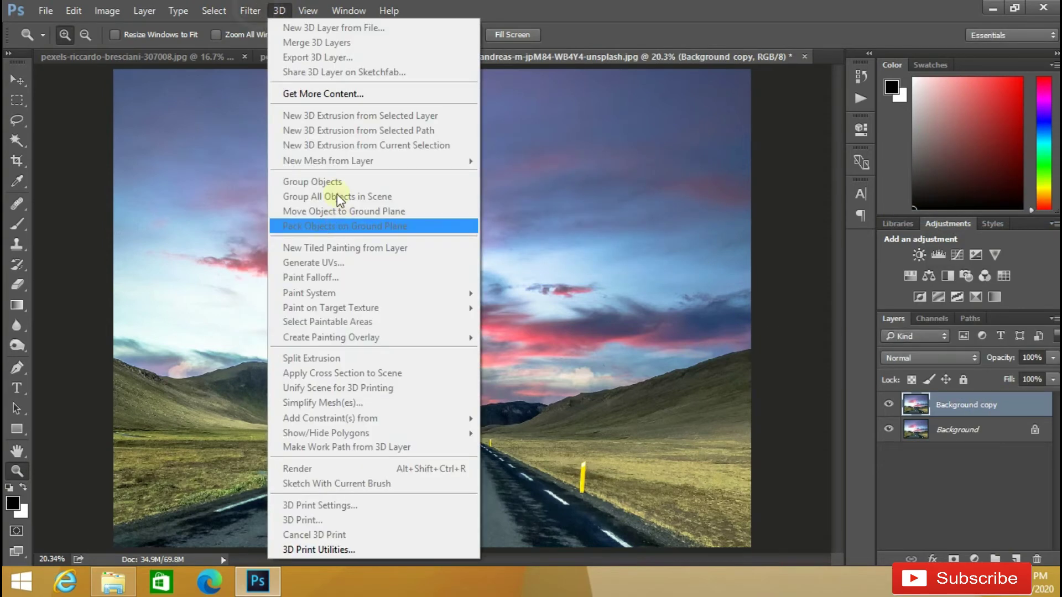
click(250, 11)
click(292, 101)
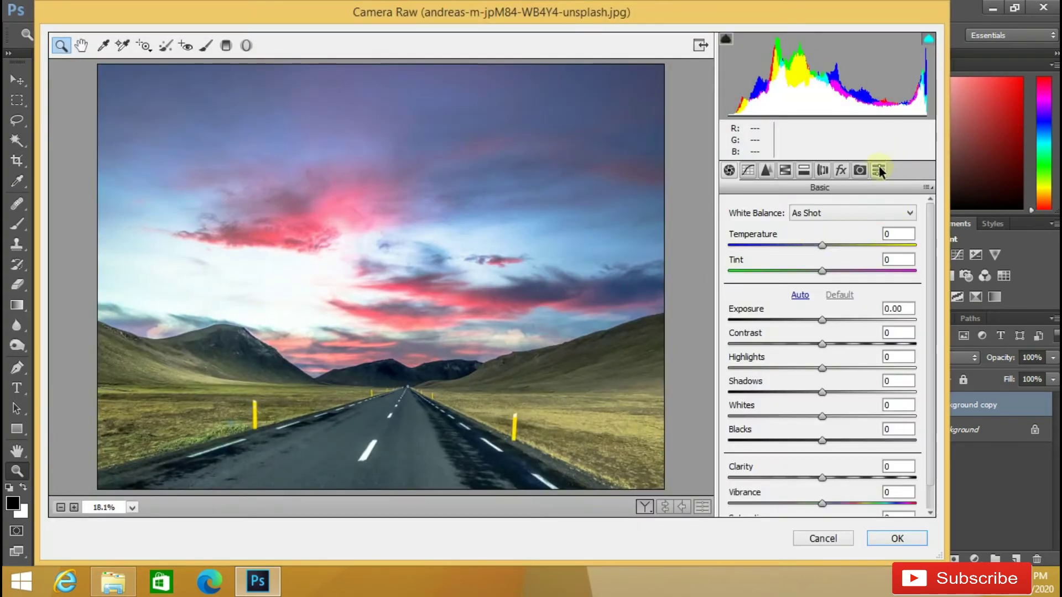
click(878, 170)
click(934, 189)
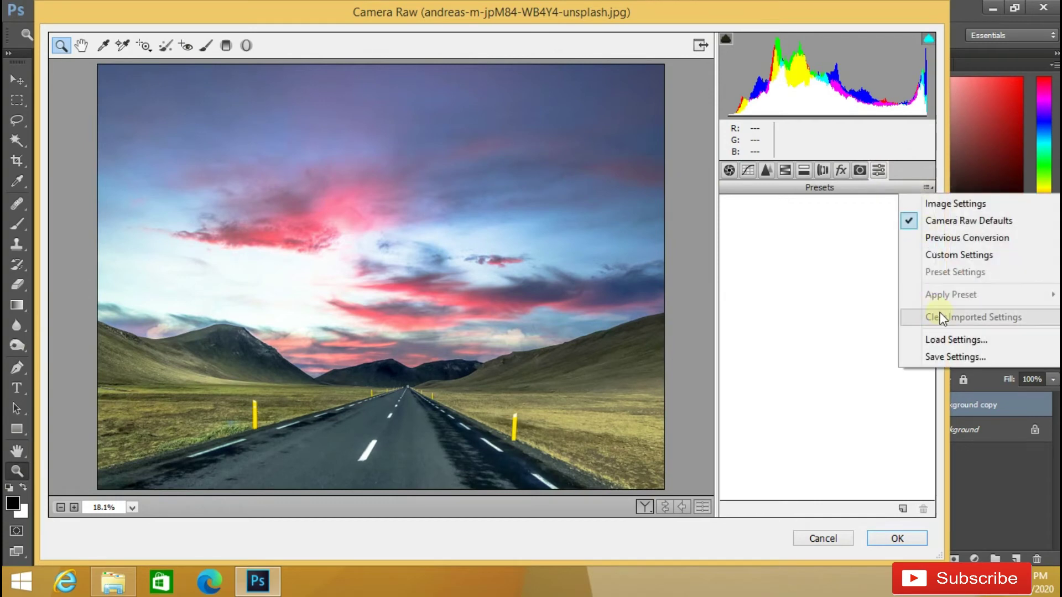
click(957, 339)
click(173, 180)
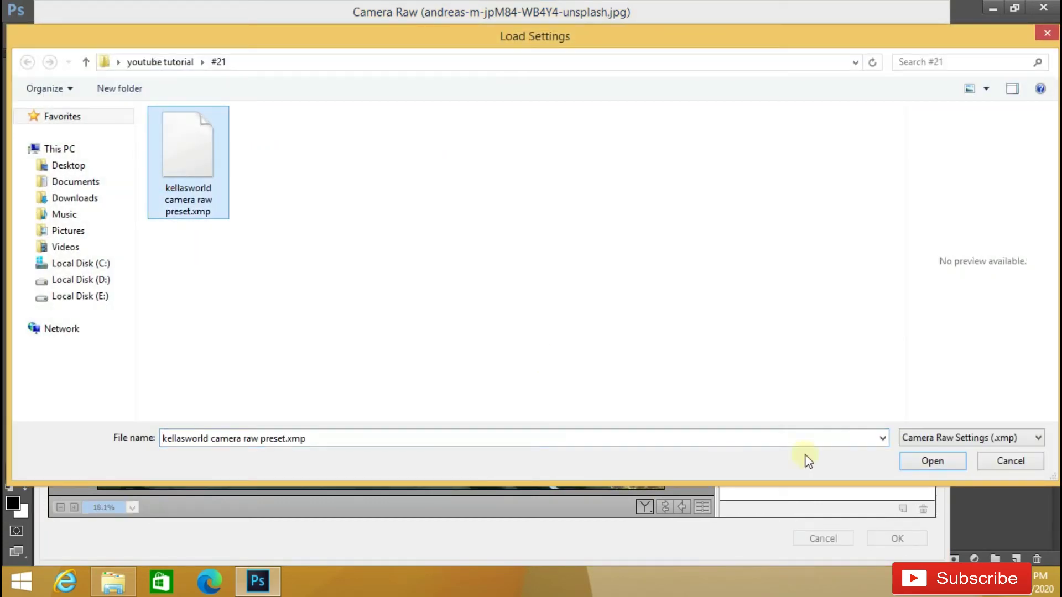
click(918, 468)
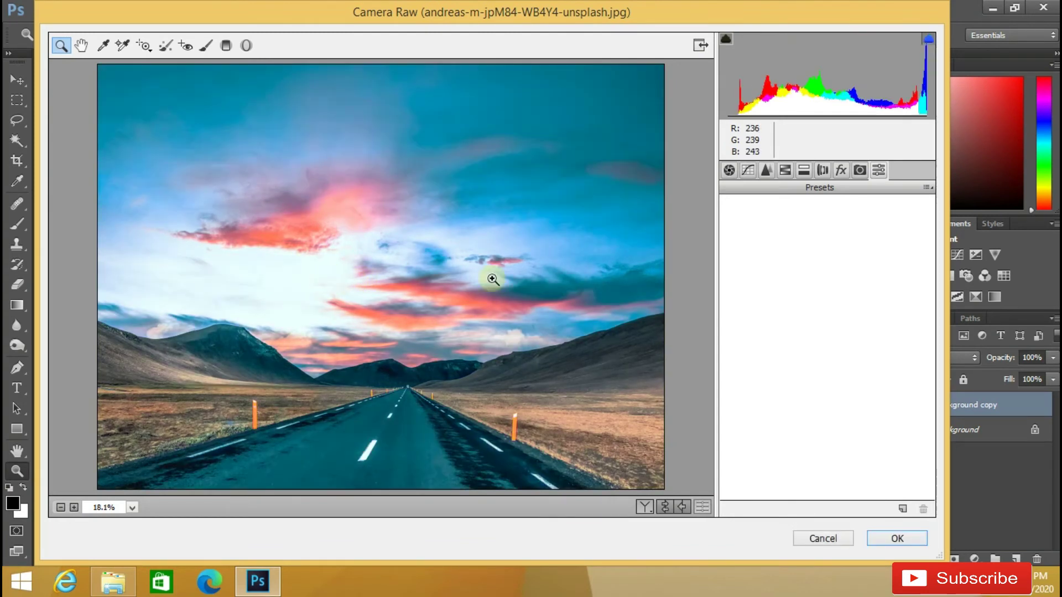
- Set the white balance Temperature to -19 in the basic adjustments
click(728, 171)
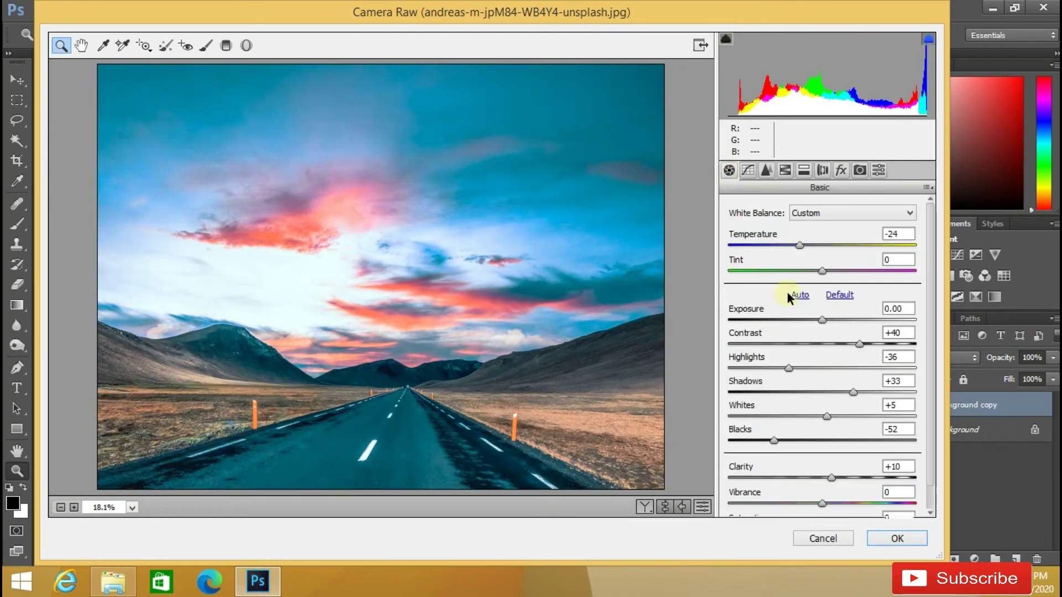
drag(815, 246, 803, 253)
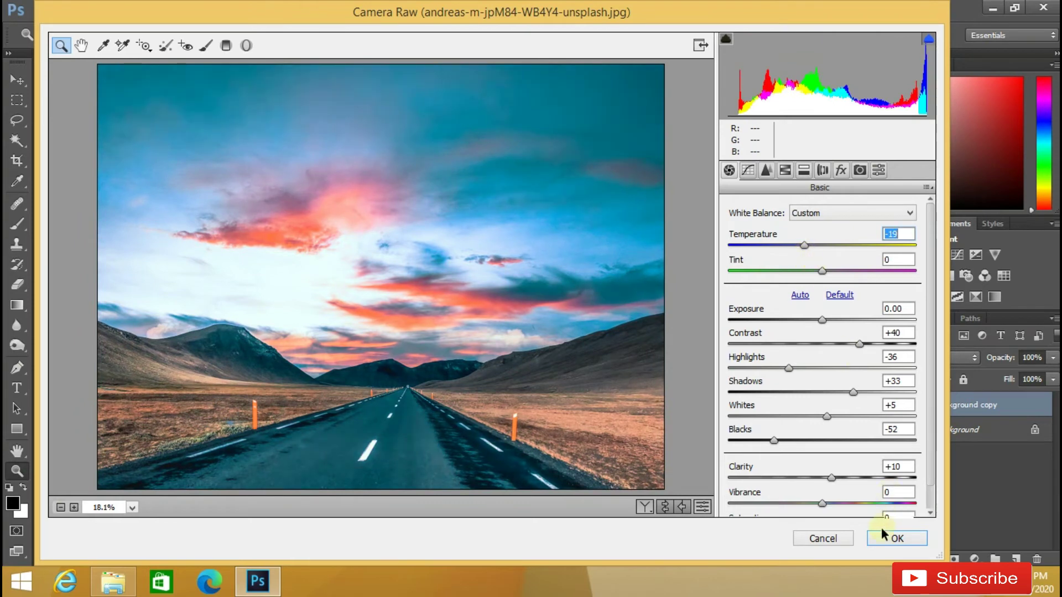
drag(818, 503, 816, 502)
- Apply the Camera Raw adjustments to the road photo and toggle Background copy's visibility to compare before and after
click(901, 539)
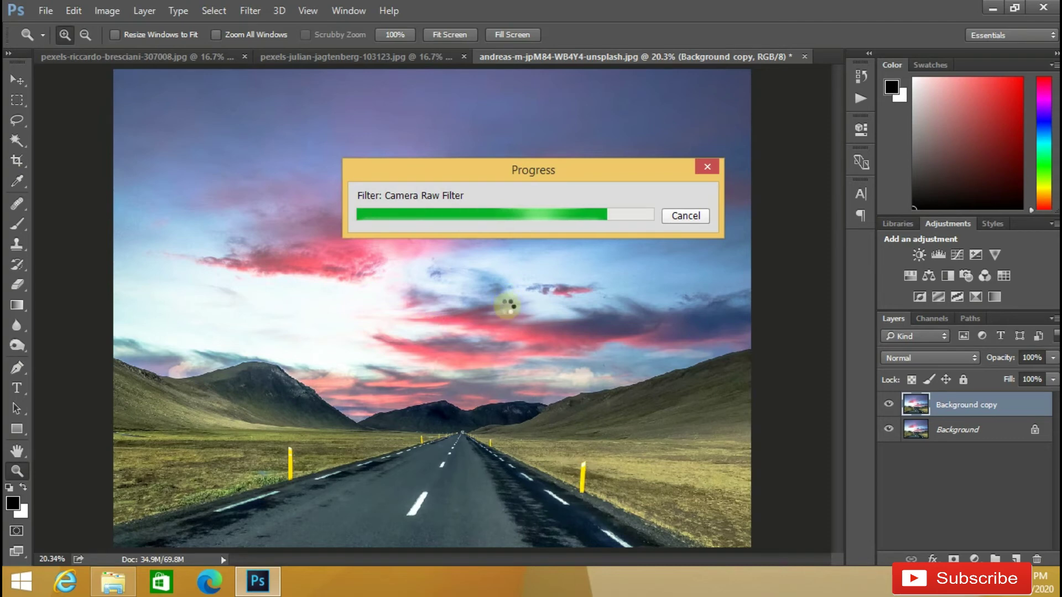
click(890, 405)
click(889, 406)
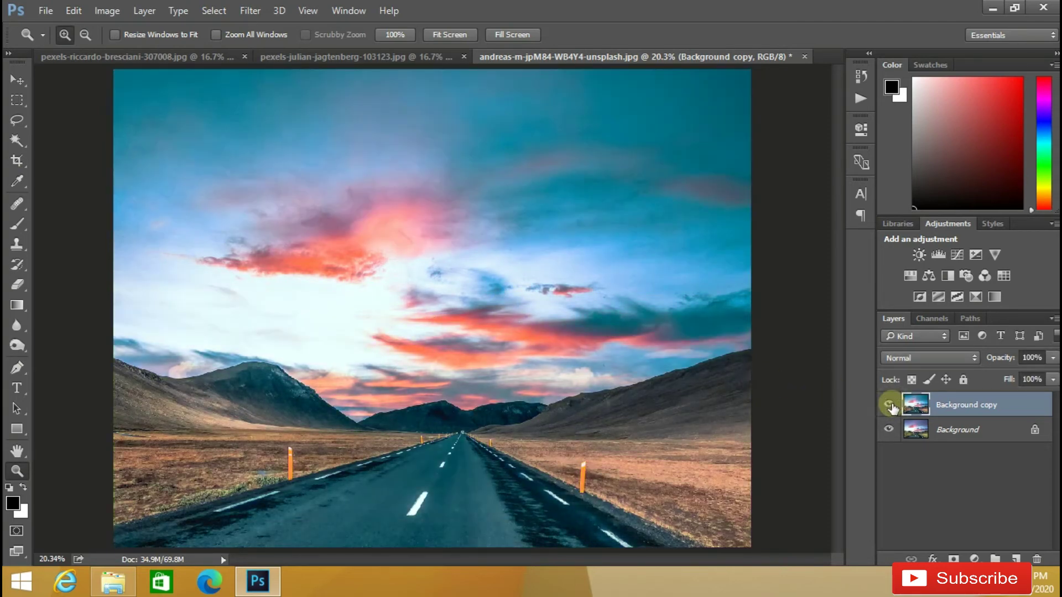
- Open the portrait-format photo of the person raising a fist above the clouds from the #21 folder
click(40, 10)
click(65, 42)
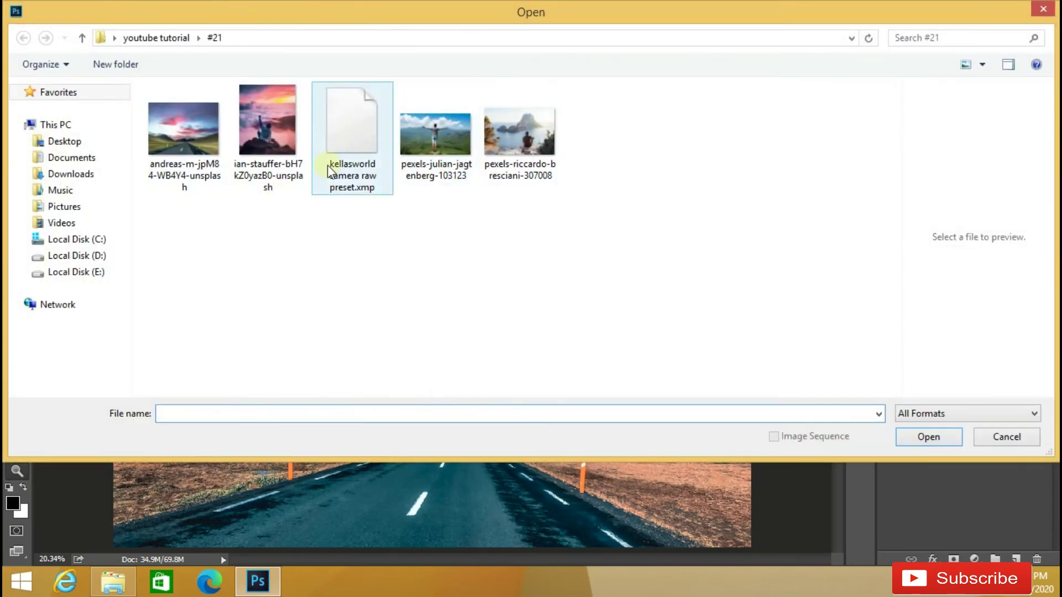
click(267, 128)
click(926, 437)
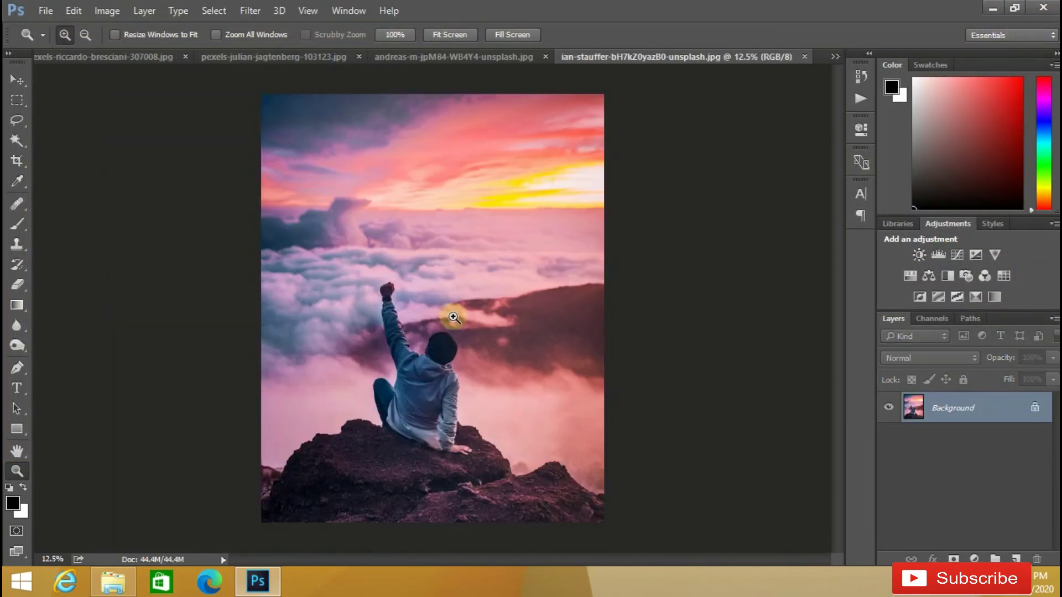
click(250, 10)
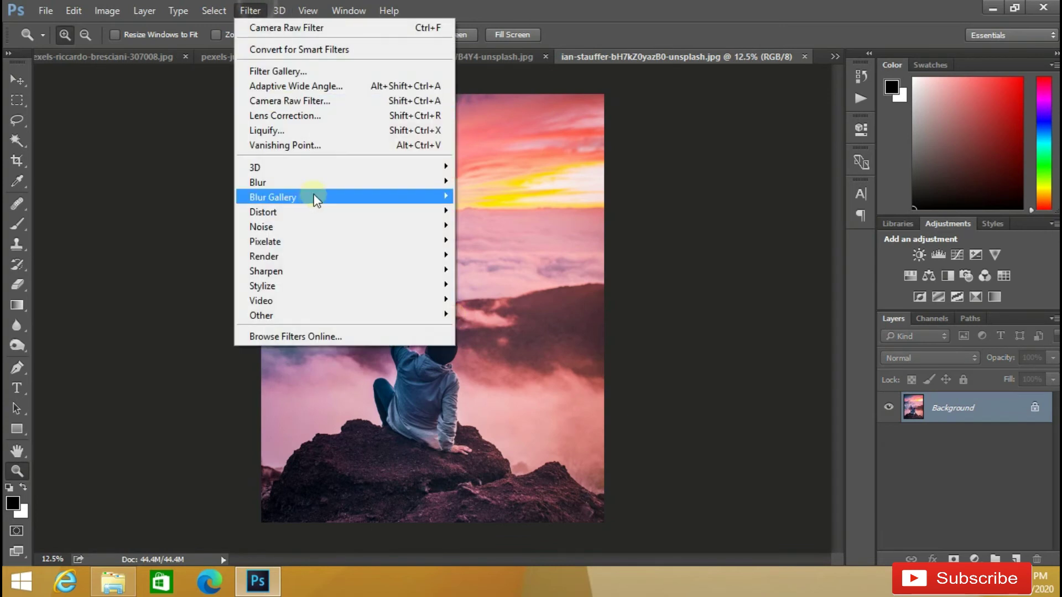
click(308, 115)
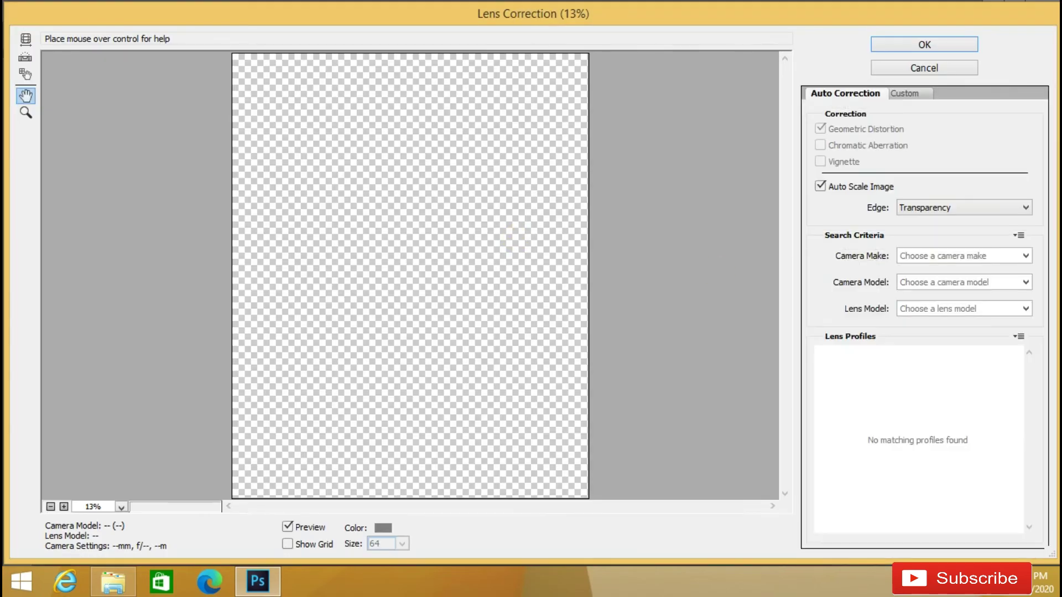
click(921, 69)
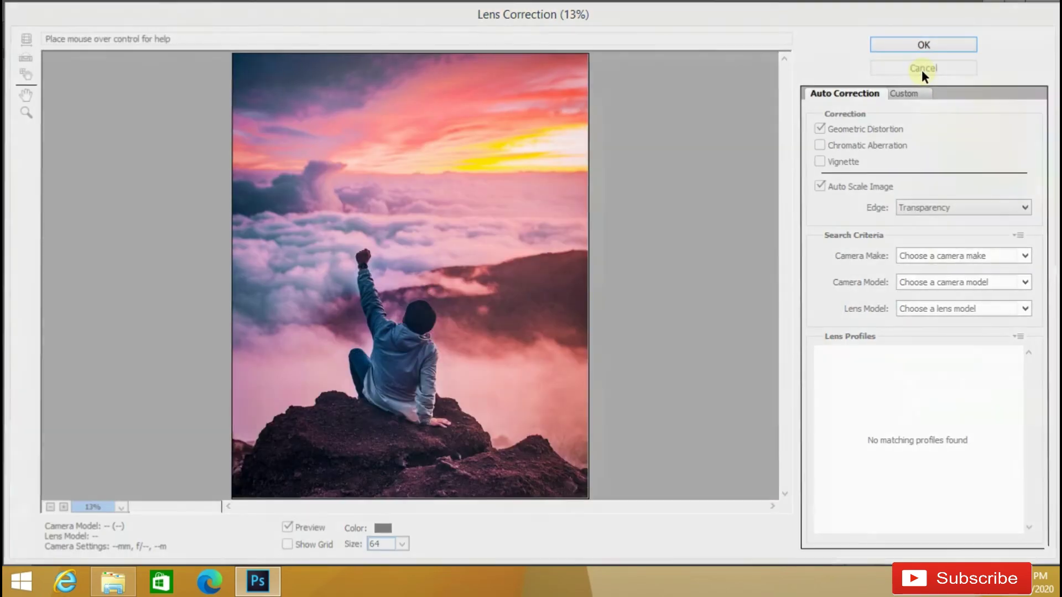
- Duplicate the Background layer of the raised-fist photo as Background copy
right_click(1015, 410)
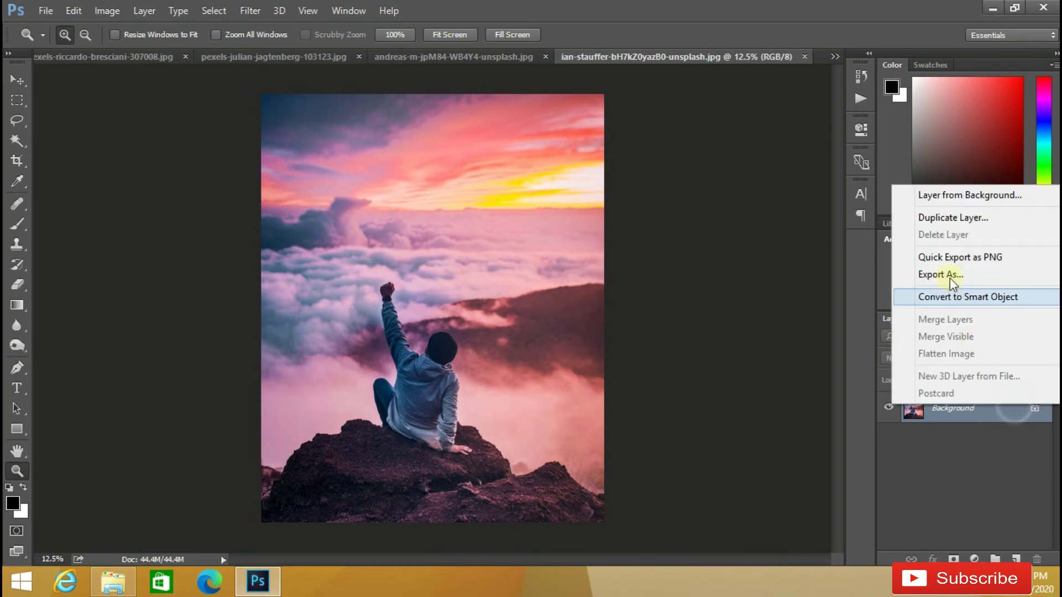
click(940, 218)
click(652, 170)
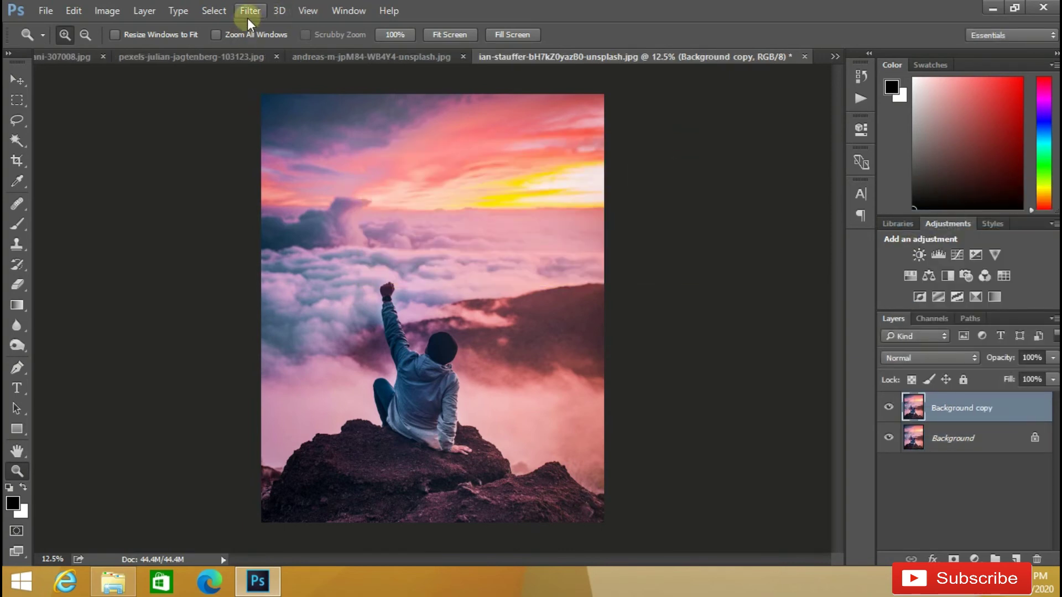
- Run the Camera Raw Filter on the raised-fist photo's Background copy and load the kellasworld camera raw preset.xmp settings
click(247, 11)
click(308, 99)
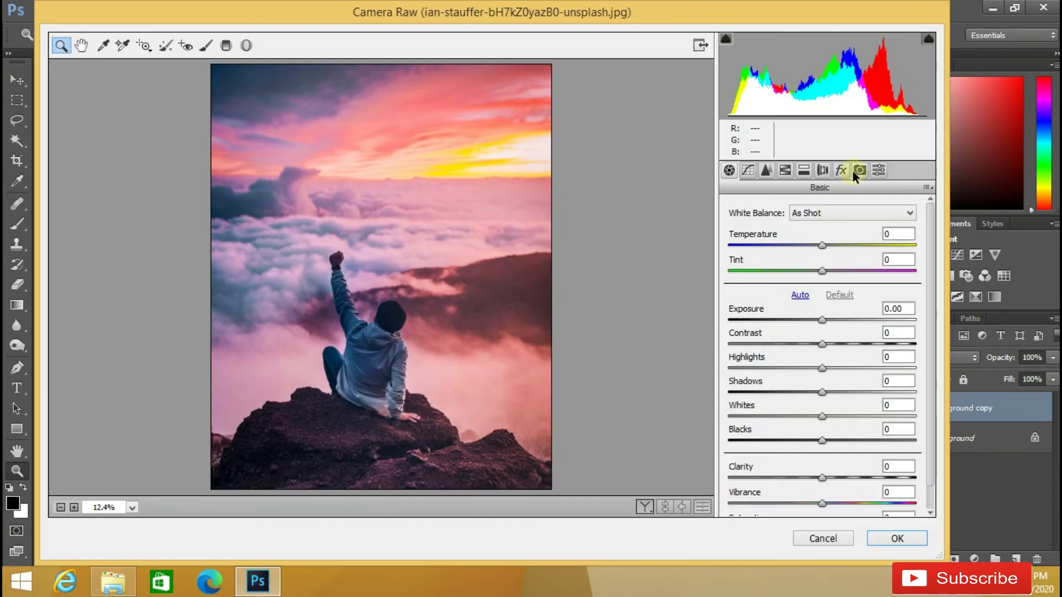
click(878, 170)
click(927, 187)
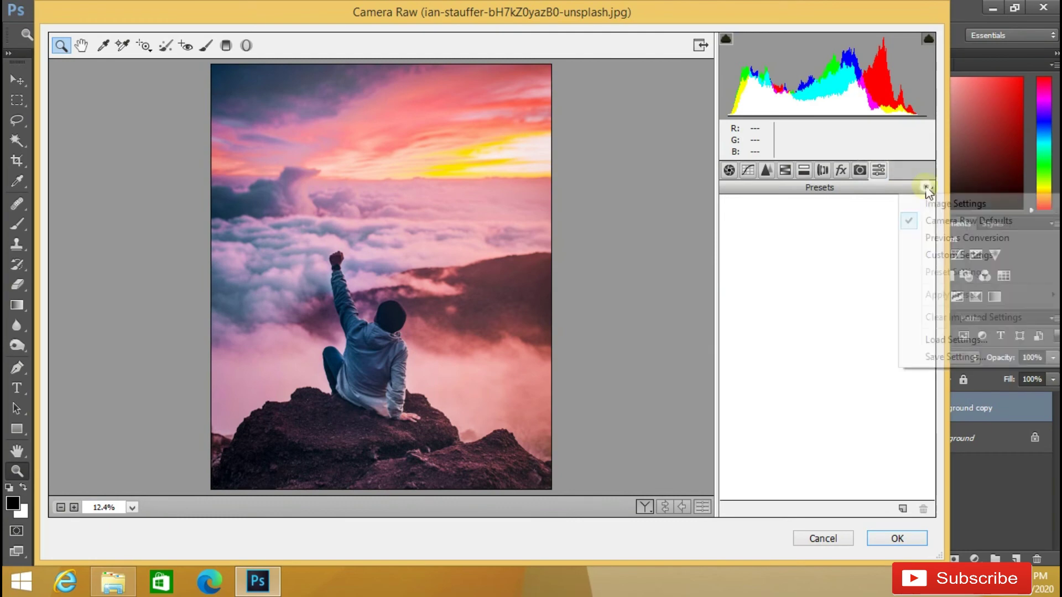
click(963, 342)
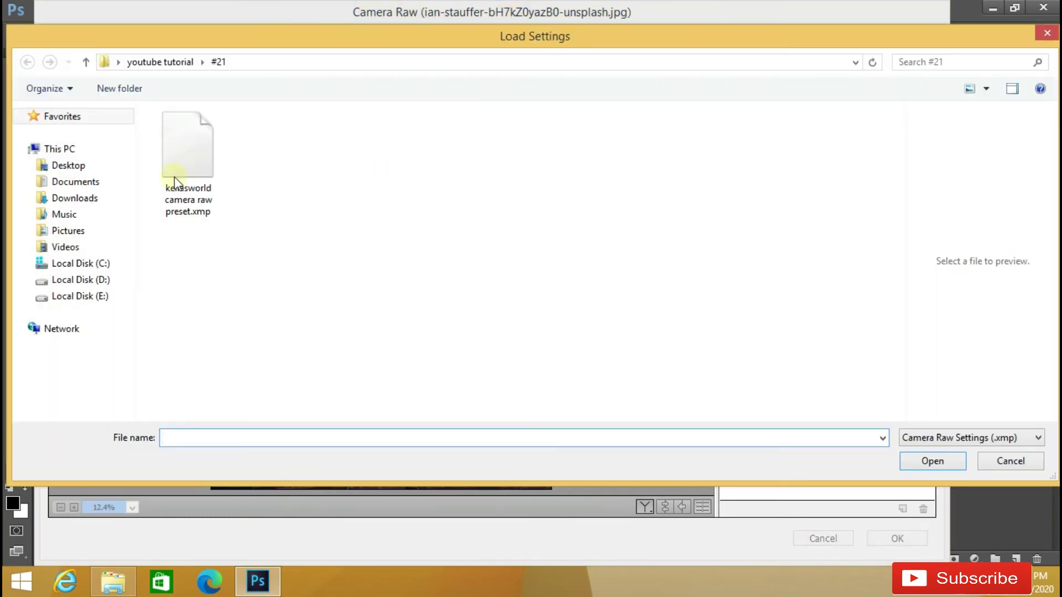
click(174, 178)
click(938, 464)
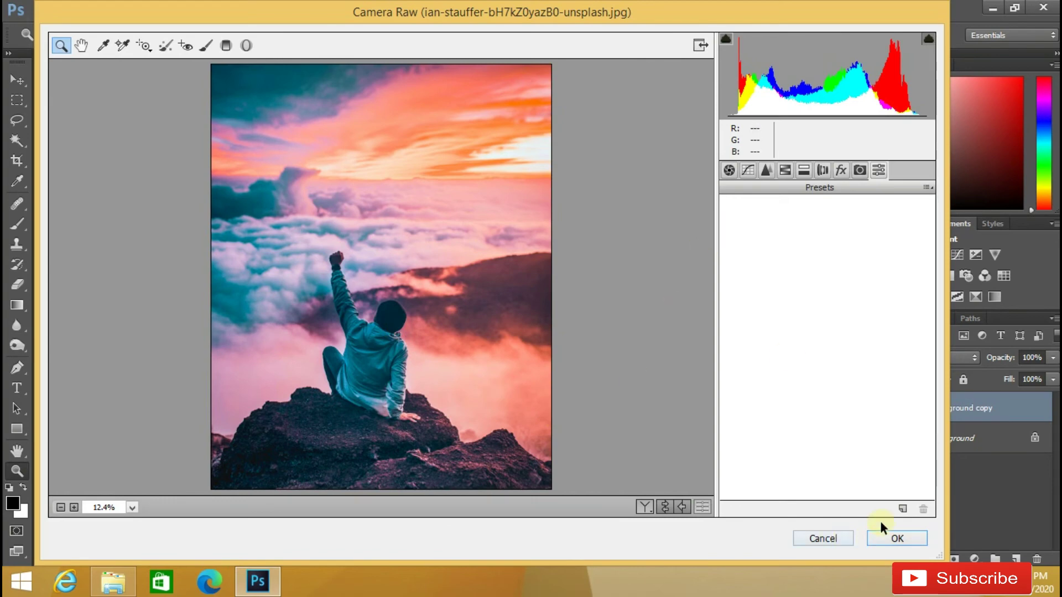
- Apply the loaded Camera Raw settings and toggle Background copy's visibility to compare the graded photo with the original
click(895, 538)
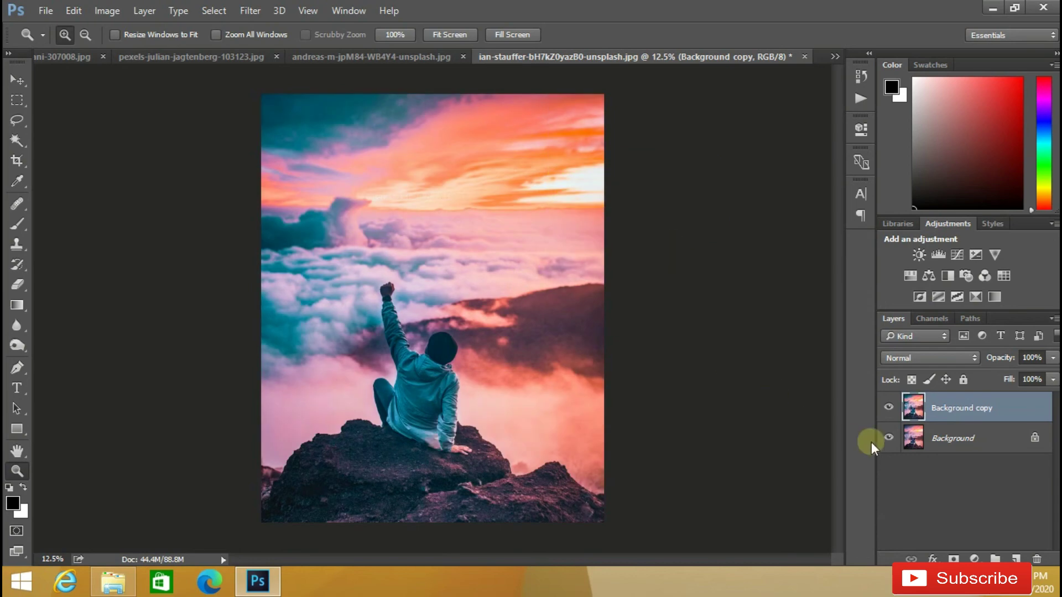
click(889, 409)
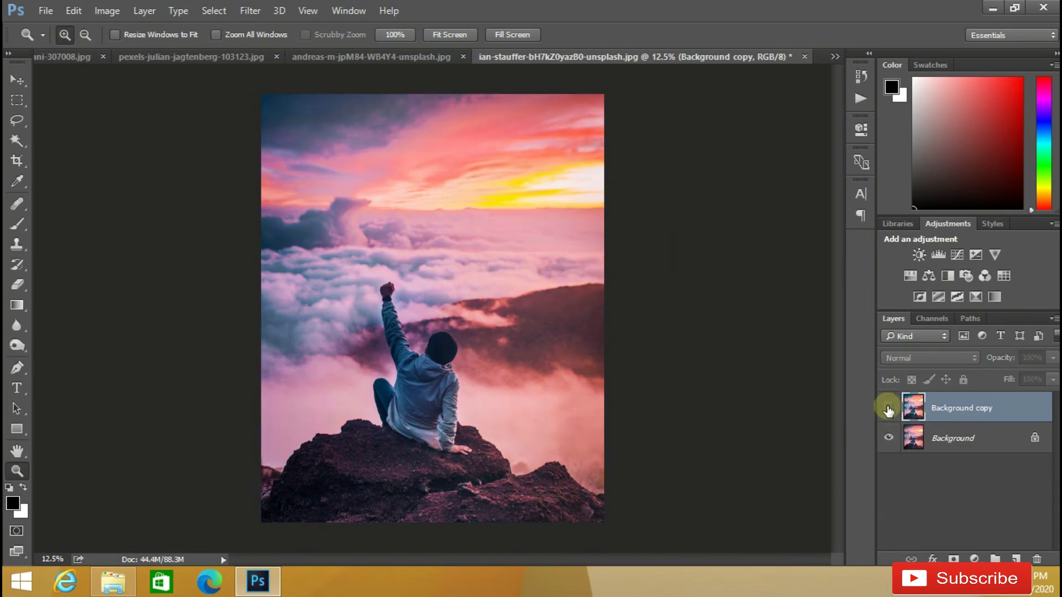
click(889, 409)
click(889, 409)
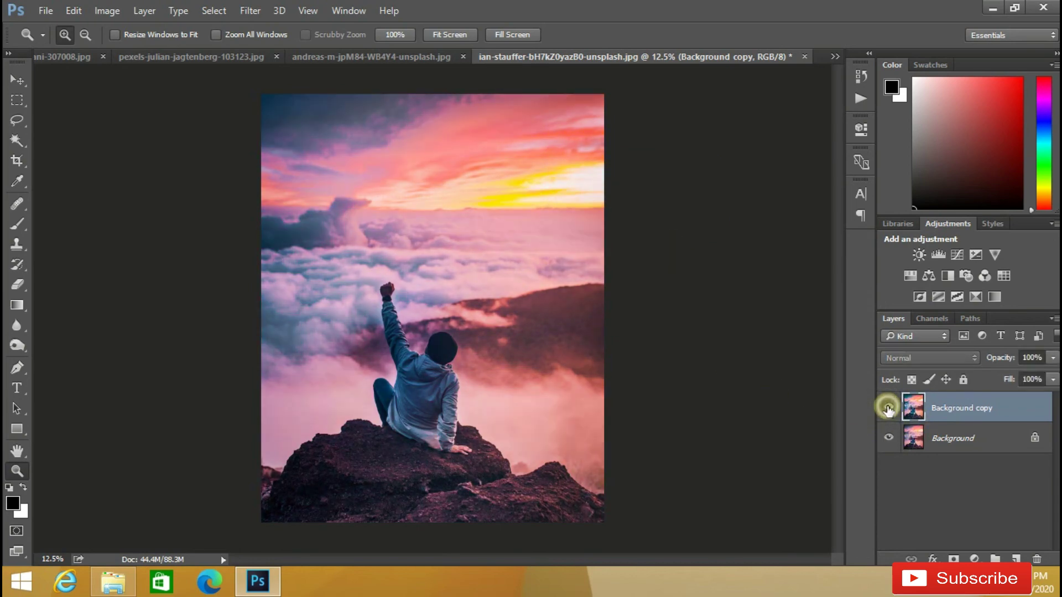
click(888, 409)
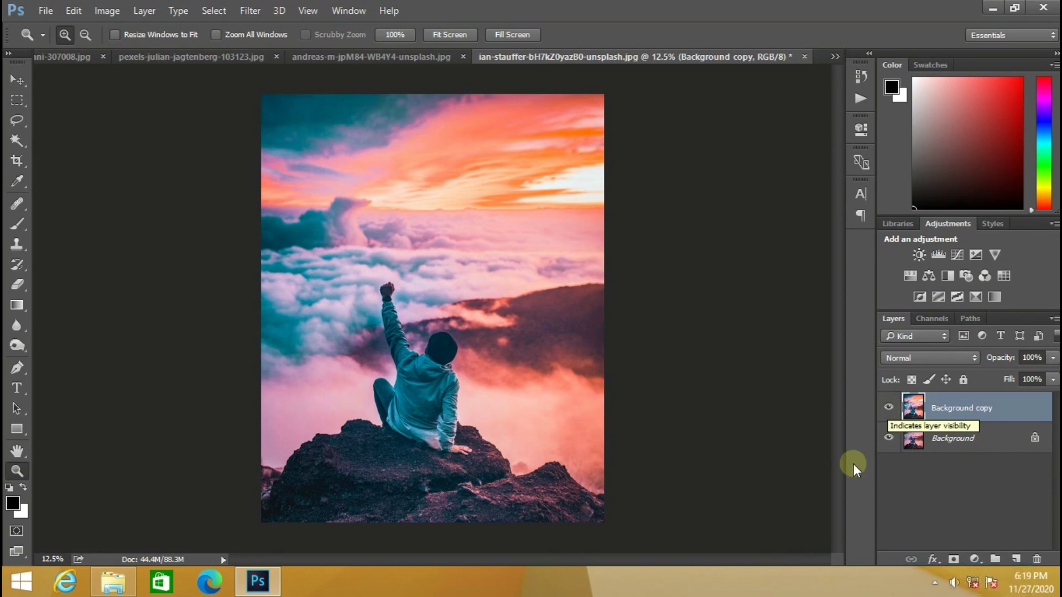